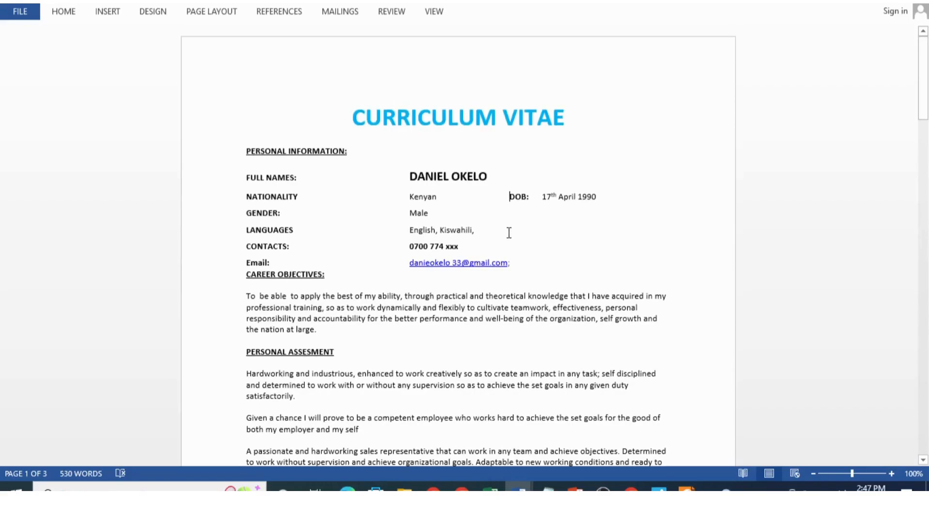
Review the existing CV from the personal information through the work experience and educational background sections
scroll(508, 233, "down", 10)
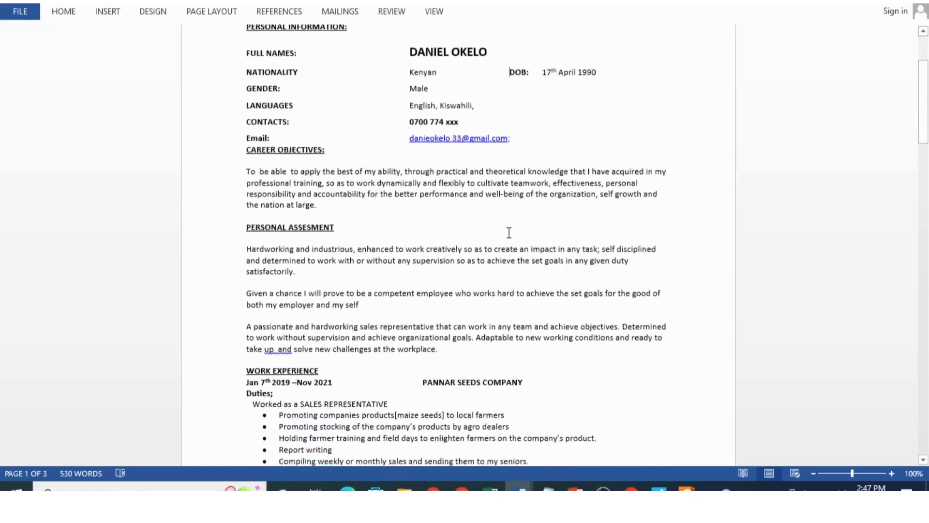
scroll(509, 233, "down", 9)
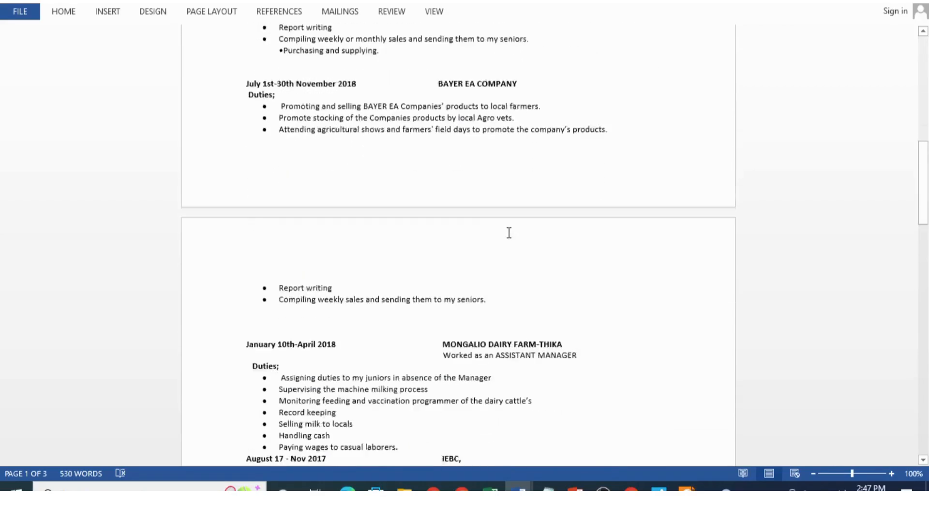
scroll(509, 233, "down", 5)
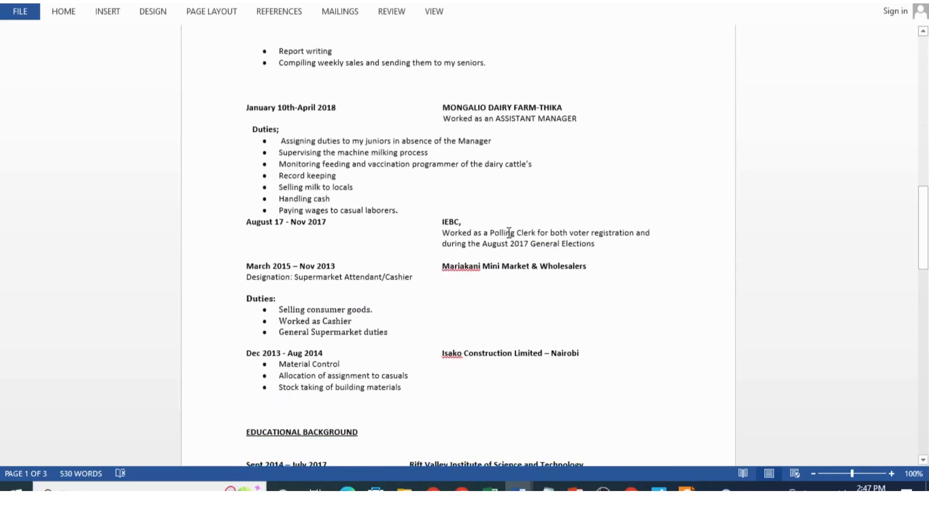
scroll(509, 232, "down", 5)
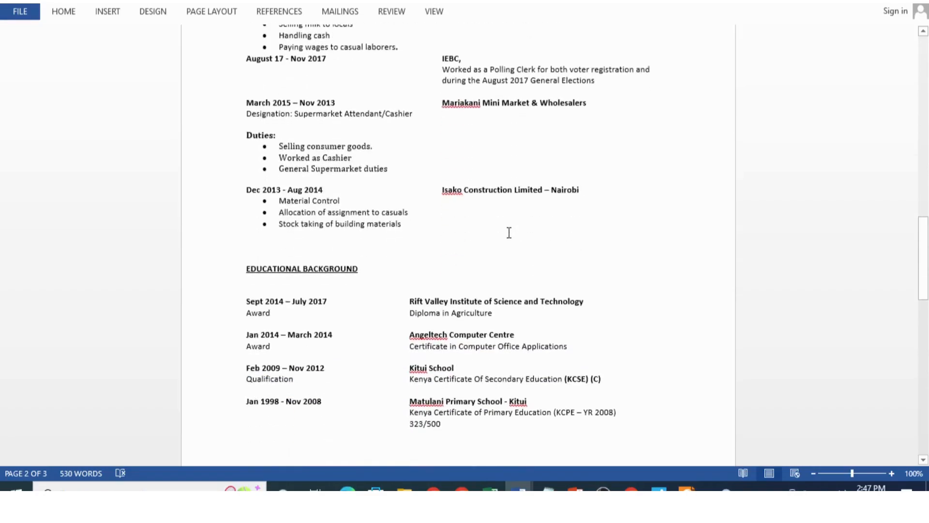
scroll(509, 233, "up", 15)
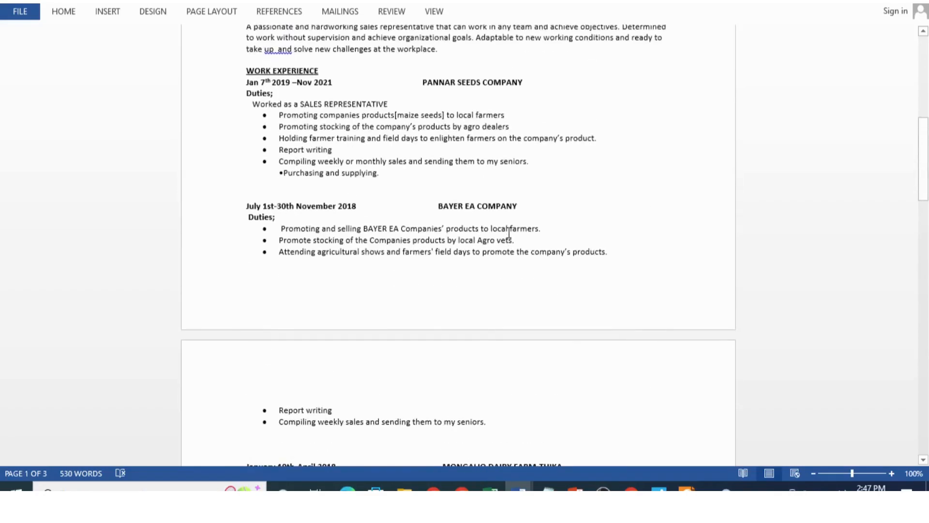
scroll(509, 232, "up", 4)
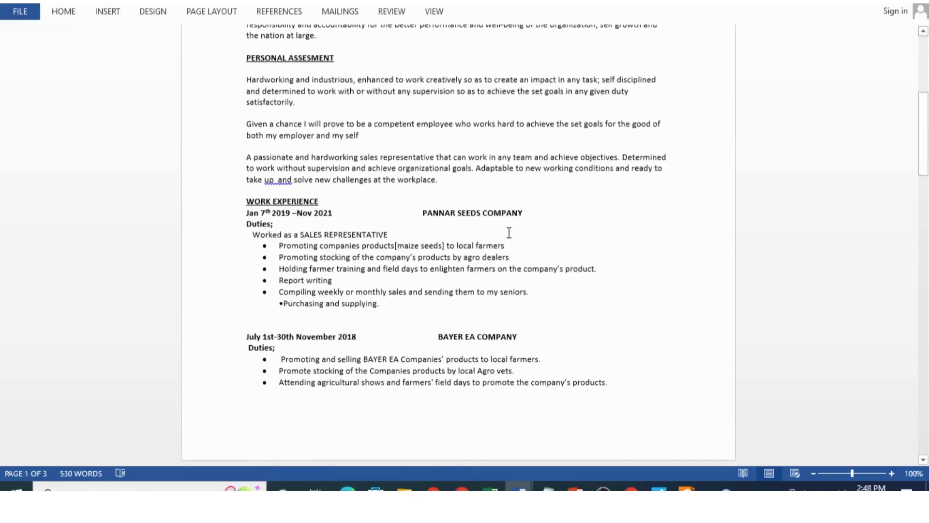
scroll(508, 233, "up", 9)
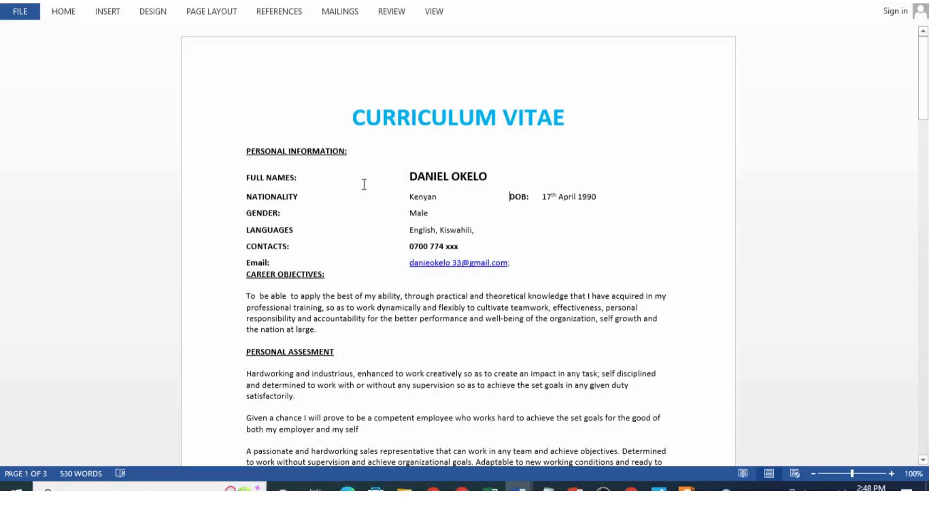
Create a new blank document and apply Narrow 0.5" margins to it
left_click(35, 14)
left_click(32, 73)
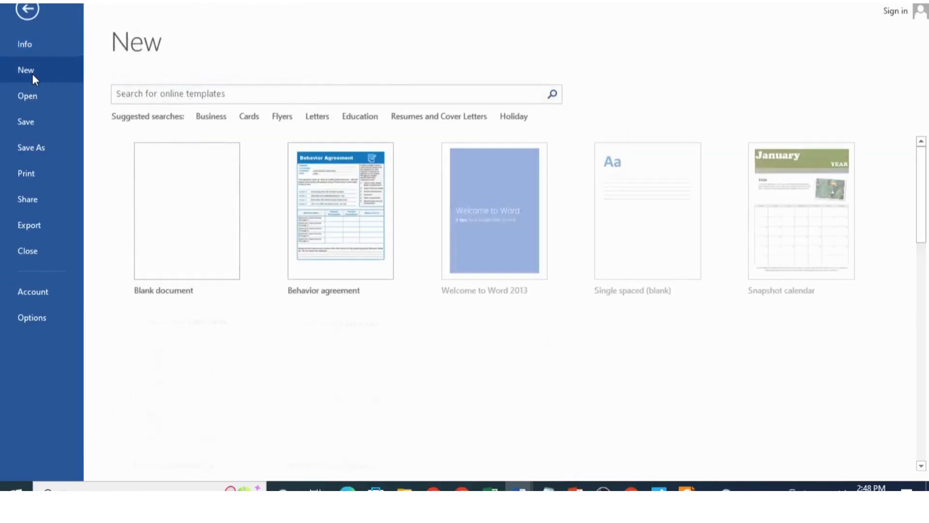
left_click(164, 198)
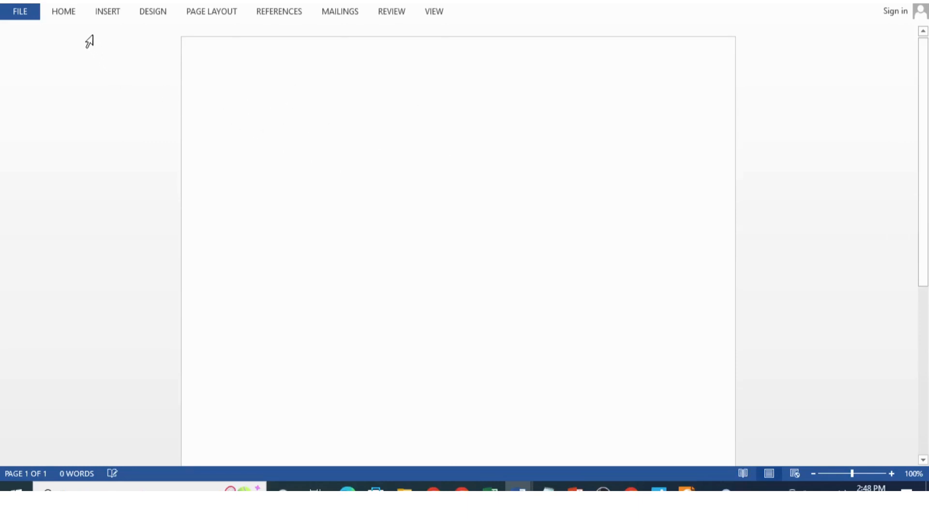
left_click(68, 15)
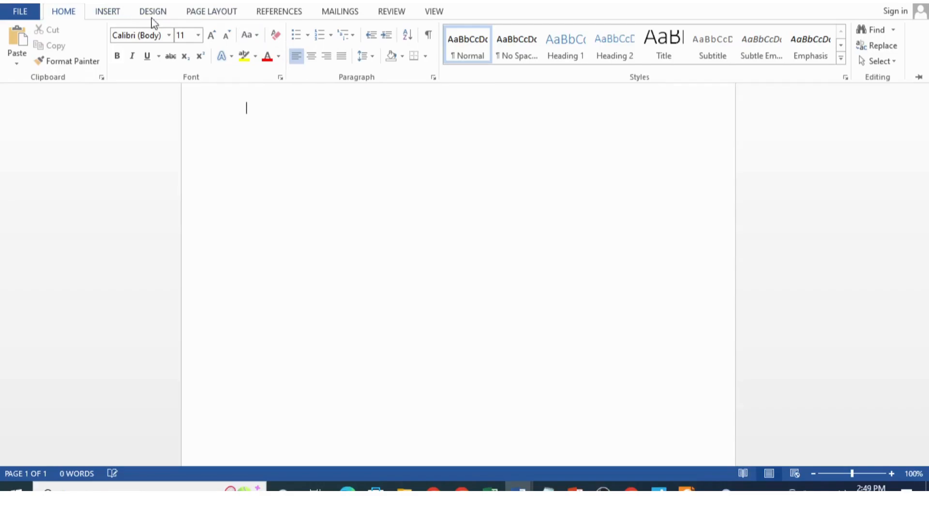
left_click(218, 11)
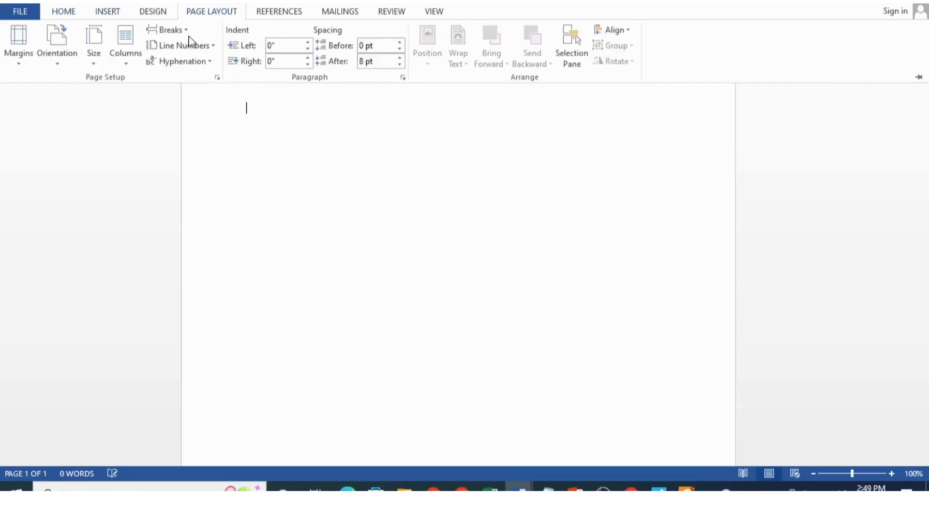
left_click(18, 67)
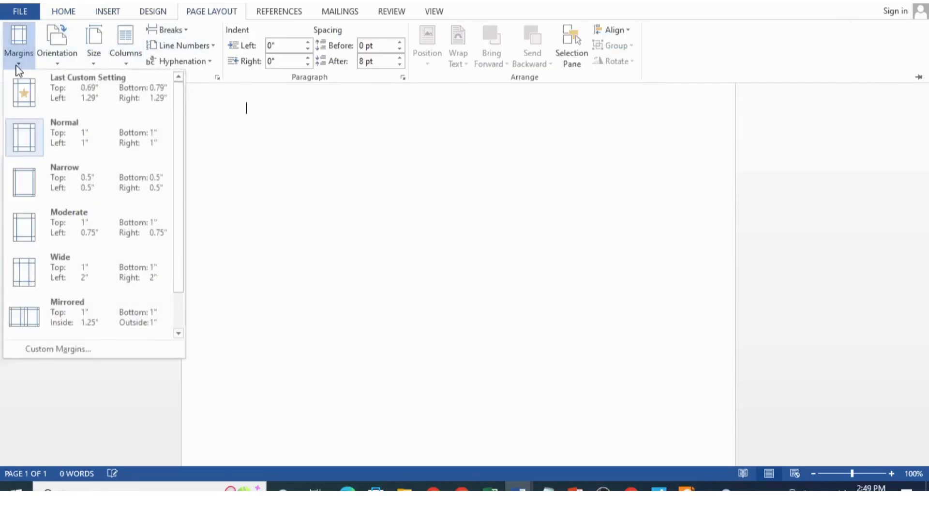
left_click(63, 196)
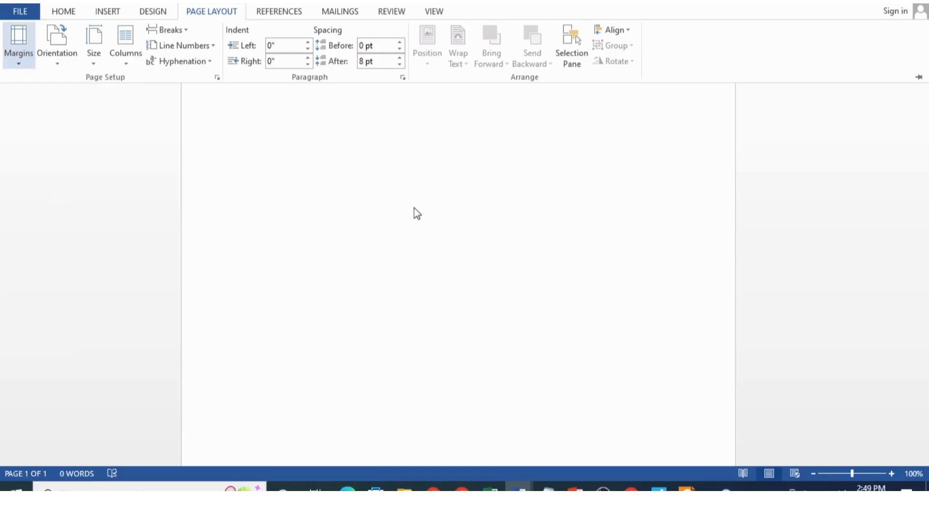
Set the blank document's font to Verdana, size 10, and collapse the ribbon
left_click(64, 13)
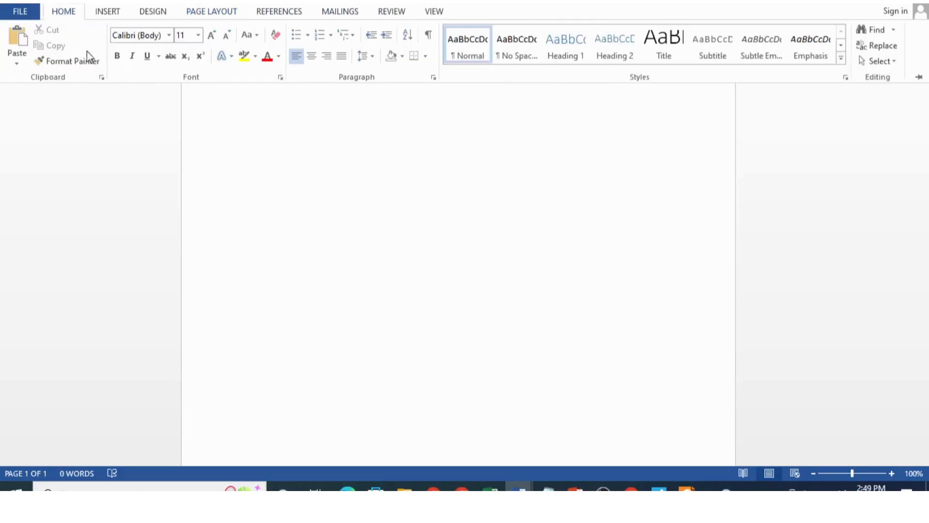
left_click(168, 35)
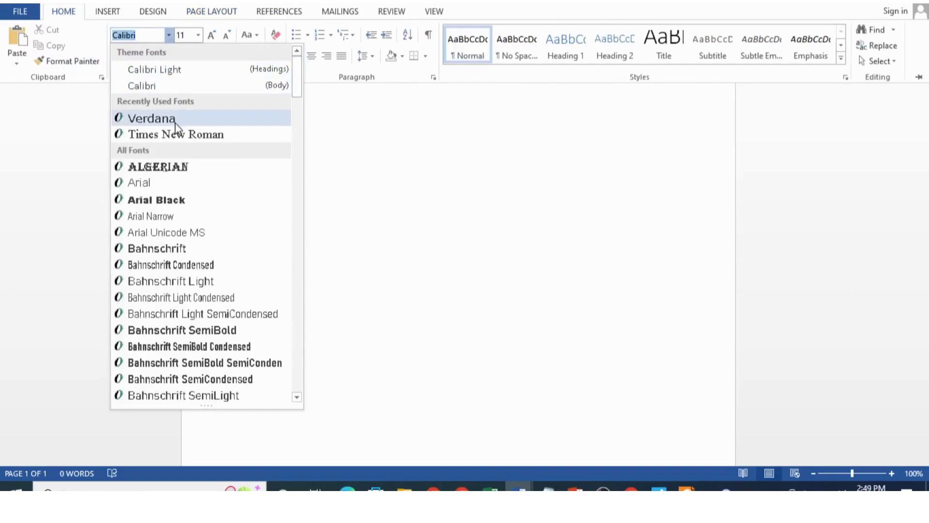
left_click(175, 127)
left_click(198, 36)
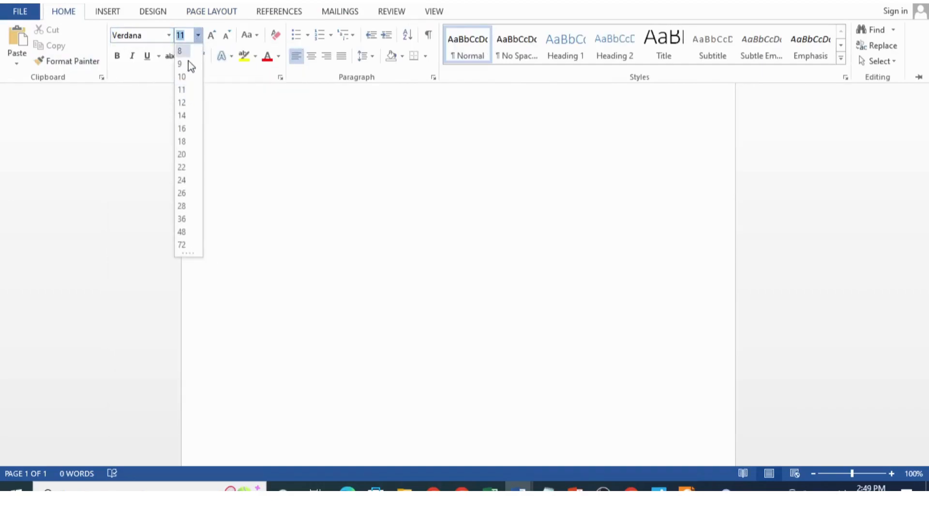
left_click(183, 78)
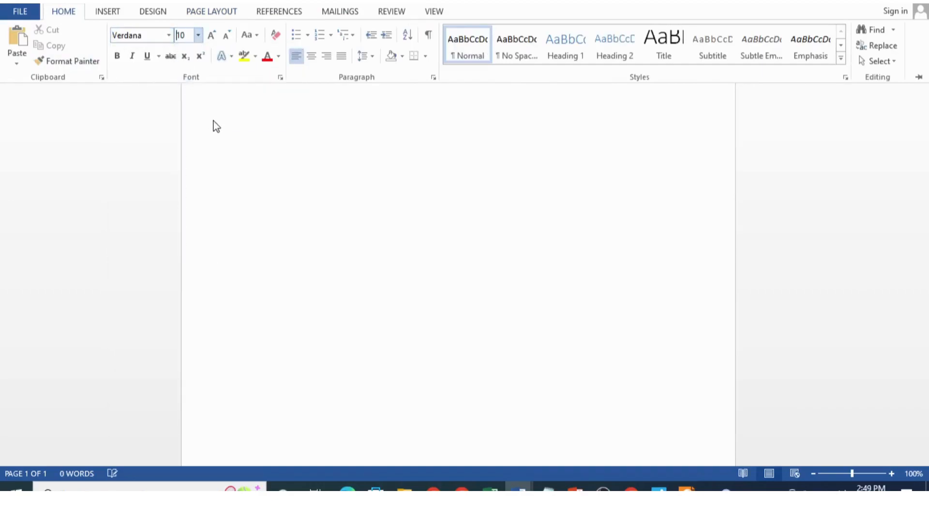
key("ctrl+F1")
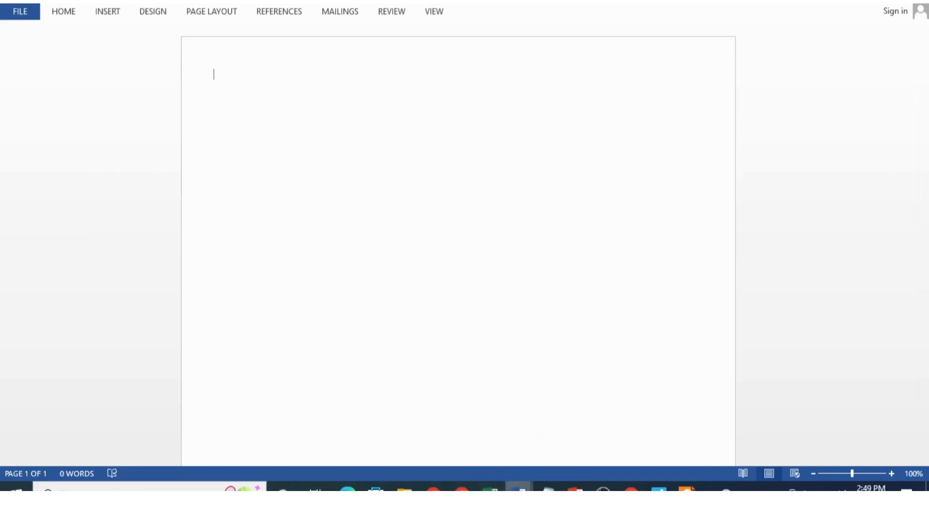
Return to the old CV document and examine its personal information block, from the full names to the email line
mouse_move(519, 489)
mouse_move(646, 462)
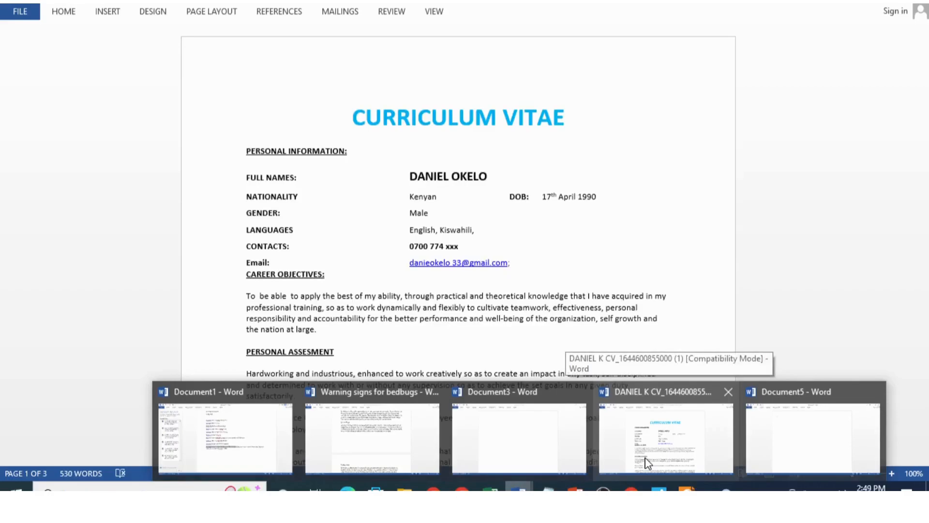
left_click(647, 463)
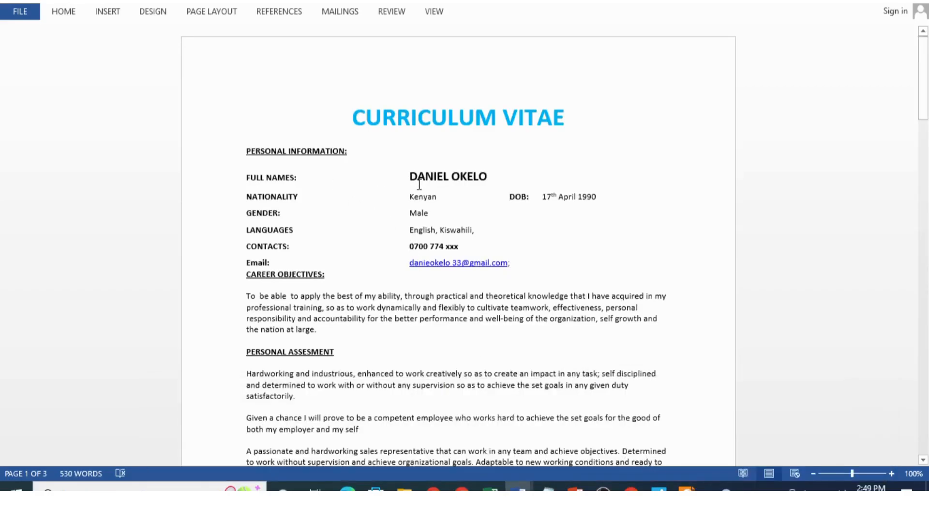
left_click(247, 152)
left_click_drag(249, 153, 521, 266)
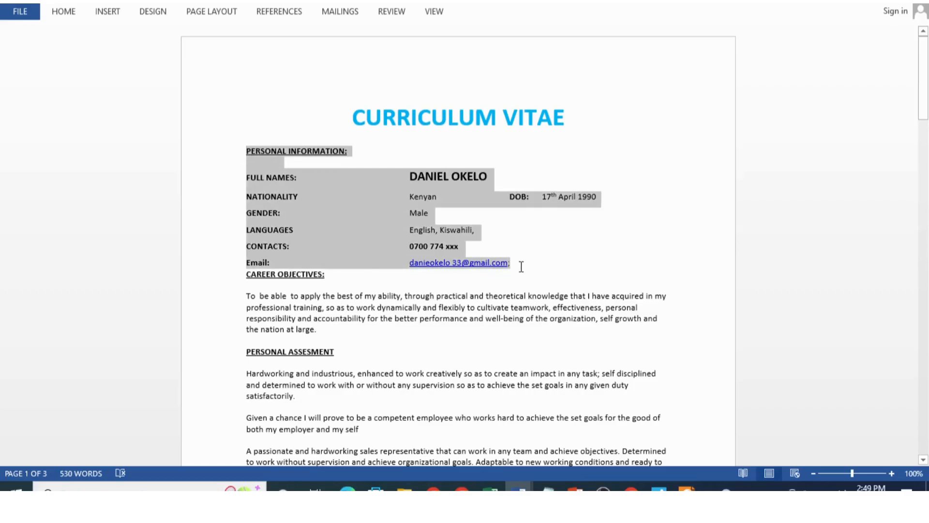
left_click_drag(521, 266, 520, 265)
left_click(543, 260)
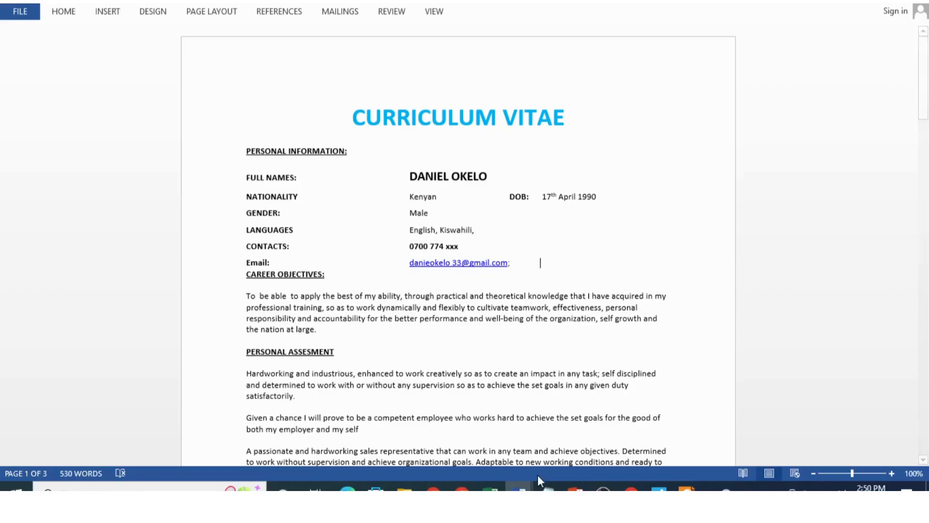
Copy the full name from the old CV into the first line of the new document and start a new line
left_click_drag(486, 176, 427, 175)
right_click(440, 176)
left_click(469, 203)
left_click(519, 489)
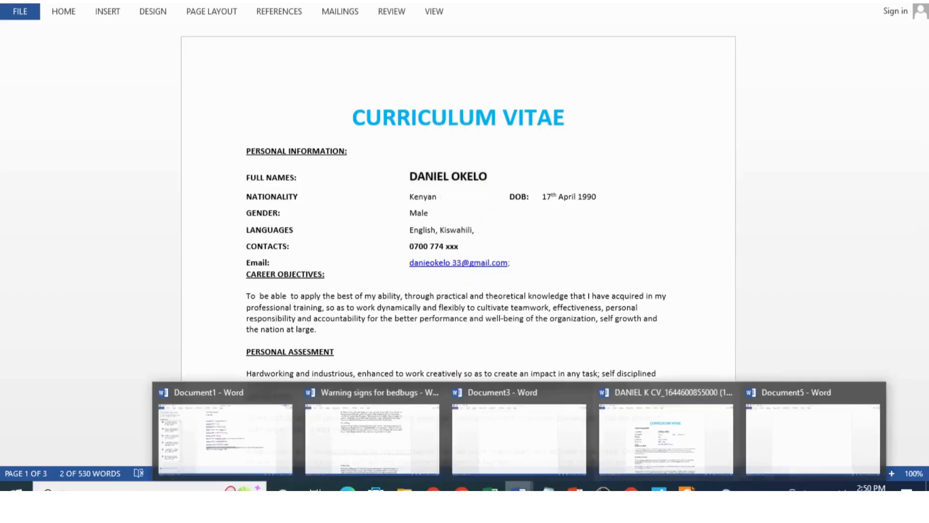
left_click(778, 453)
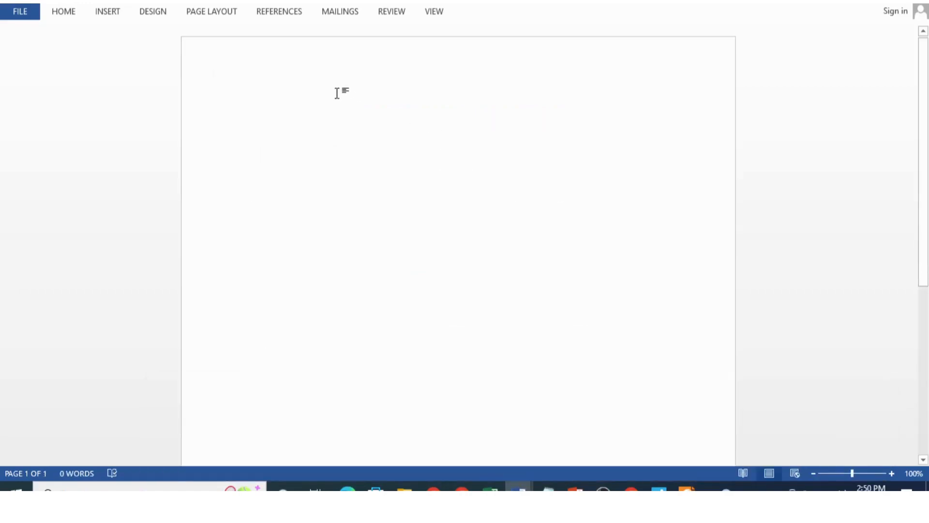
right_click(338, 92)
left_click(366, 153)
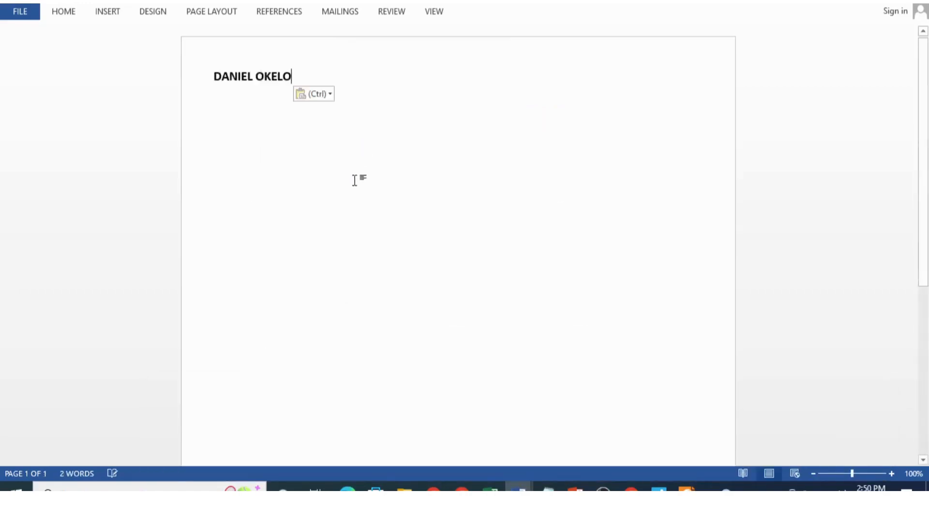
key("Return")
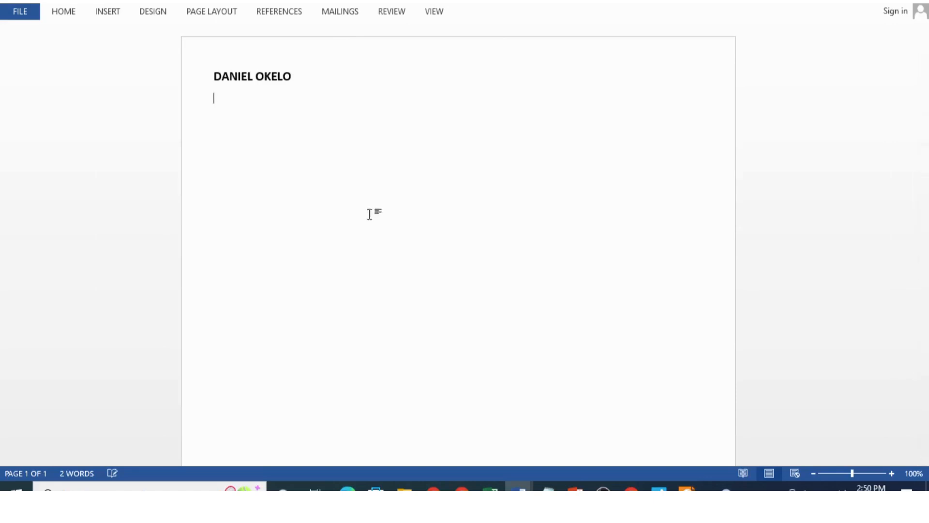
Copy the email address from the old CV's personal information and go back to the new document
mouse_move(529, 489)
left_click(663, 436)
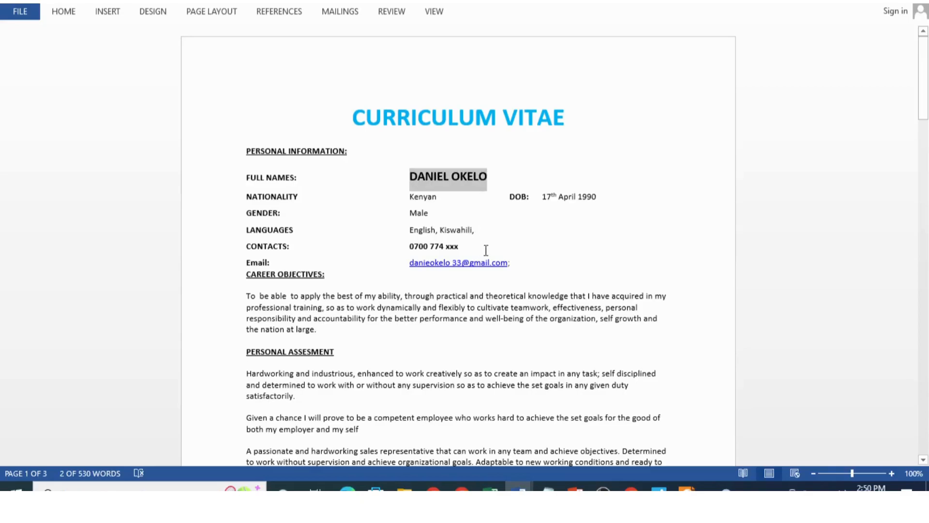
left_click_drag(516, 262, 413, 266)
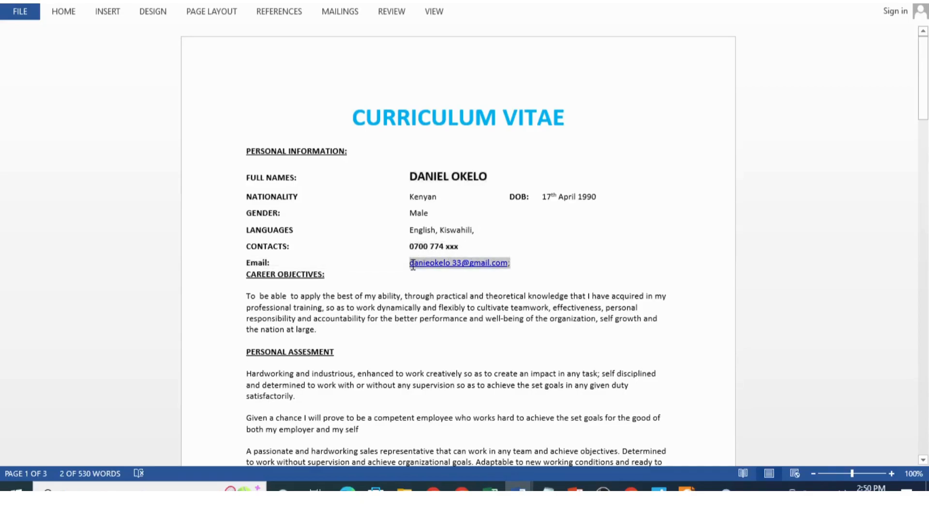
right_click(428, 265)
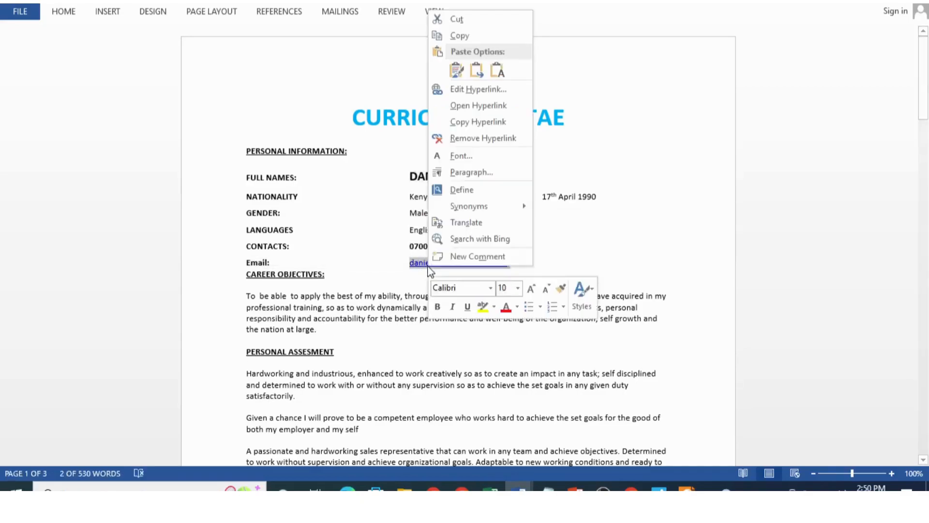
left_click(457, 36)
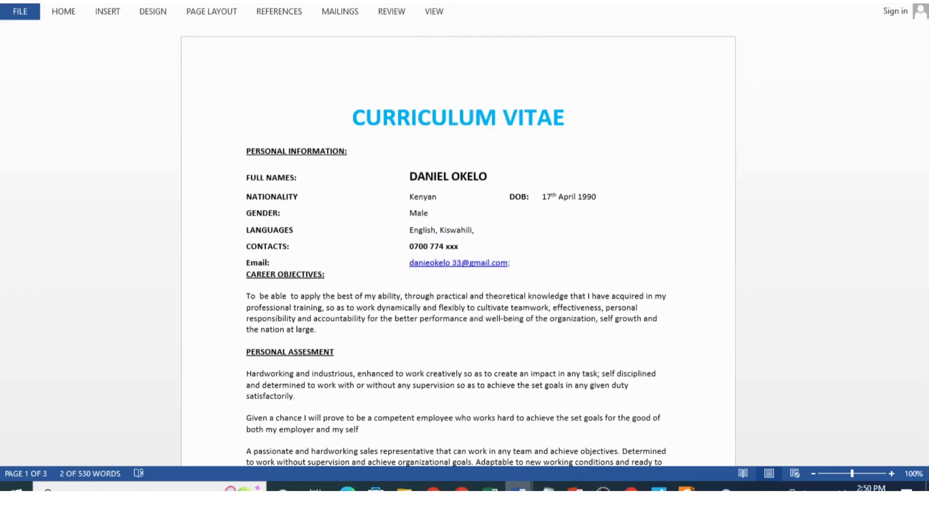
mouse_move(518, 489)
left_click(793, 454)
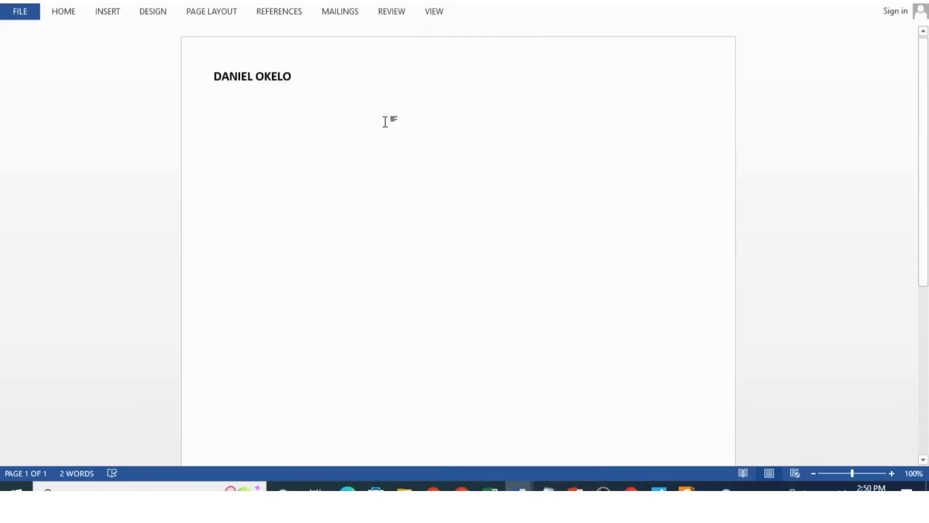
Write the label "Email:" under the name and paste the copied email address after it
type("eMA")
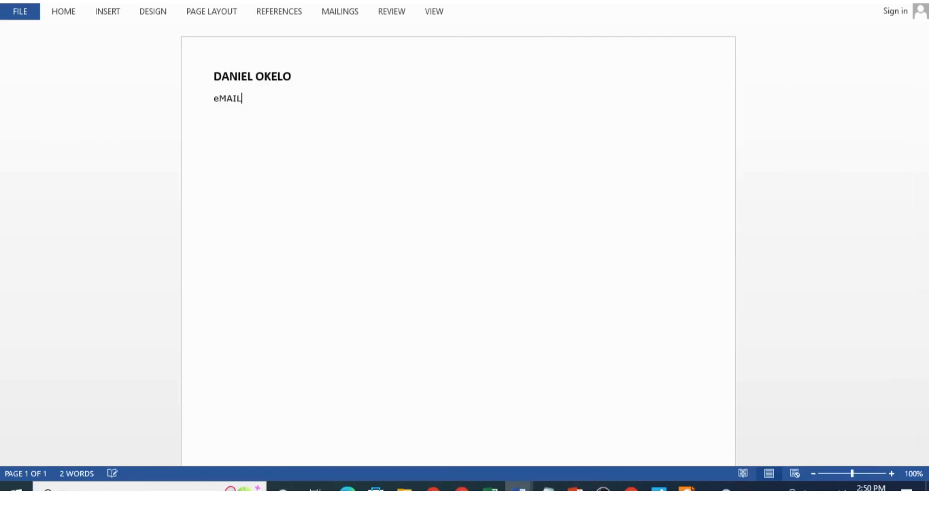
type("IL")
key("BackSpace")
key("BackSpace")
key("BackSpace")
key("BackSpace")
key("BackSpace")
type("Ema")
right_click(258, 108)
left_click(295, 166)
Add the label "Tel:" on a new line under the email and copy the phone number from the old CV
key("Return")
type("Tel:")
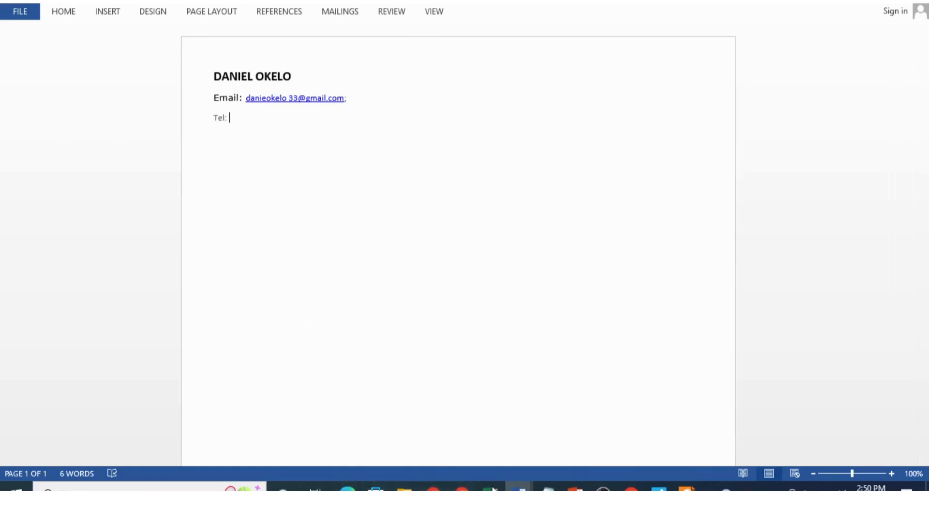
mouse_move(539, 482)
left_click(653, 450)
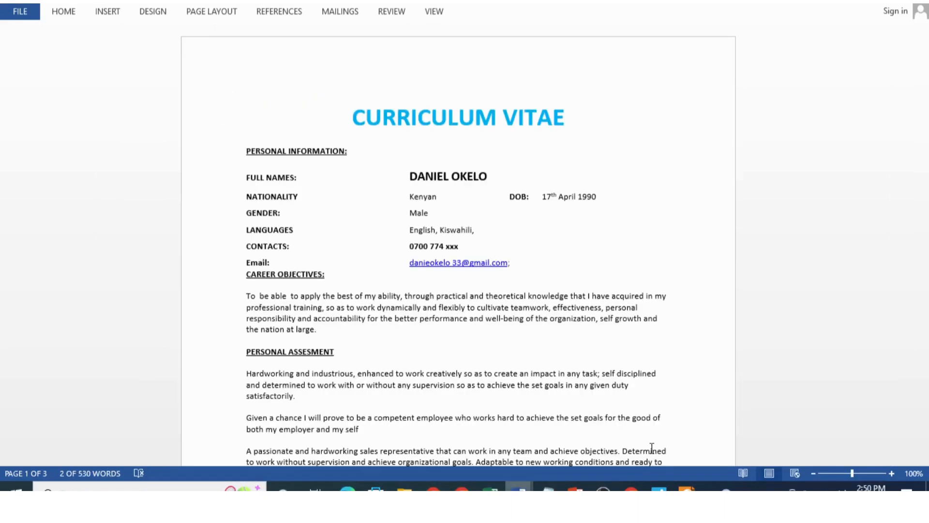
left_click_drag(463, 246, 410, 248)
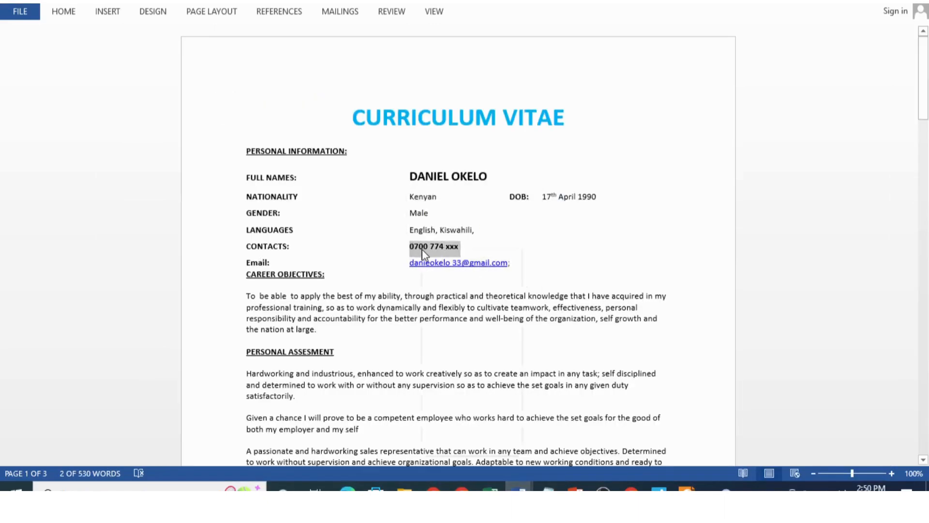
right_click(422, 250)
left_click(448, 274)
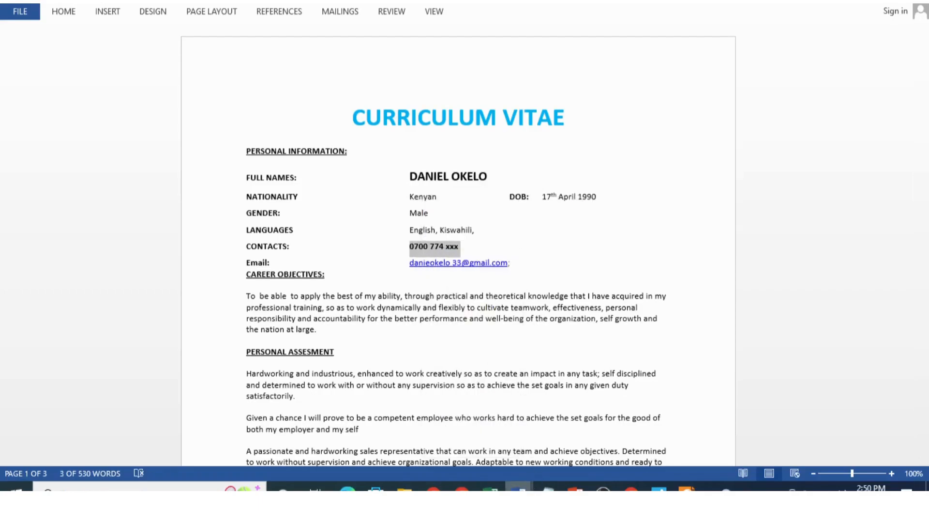
Return to the new document and paste the copied phone number after the "Tel:" label
mouse_move(518, 489)
left_click(774, 438)
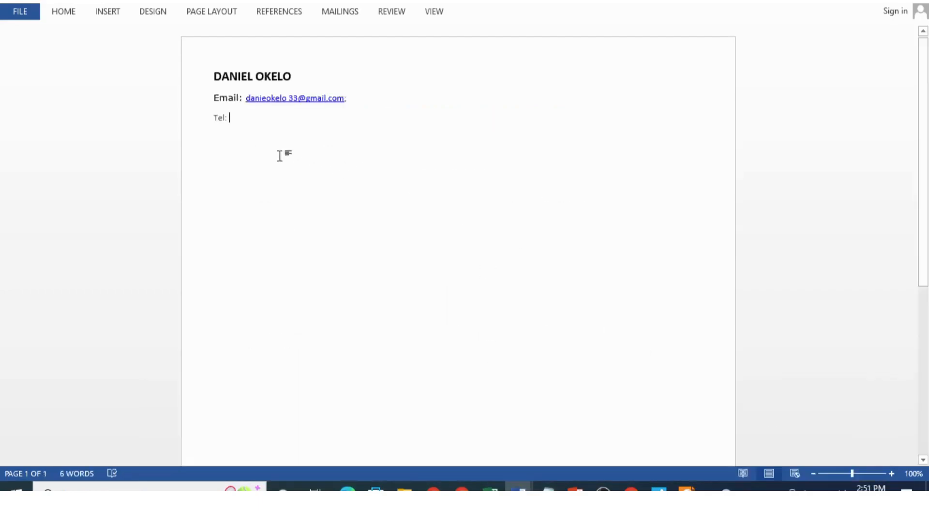
right_click(245, 127)
left_click(271, 188)
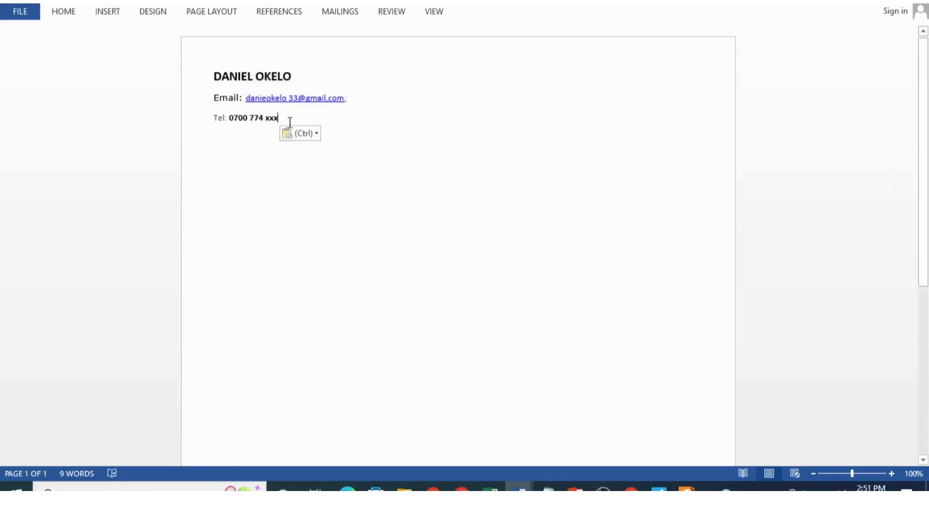
Center the name, email and telephone lines on the page
left_click_drag(286, 117, 216, 86)
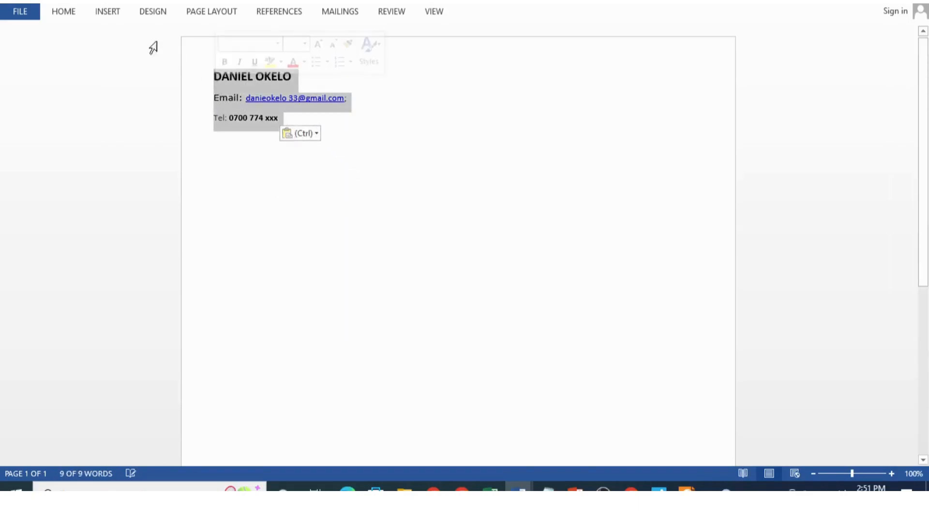
left_click(67, 15)
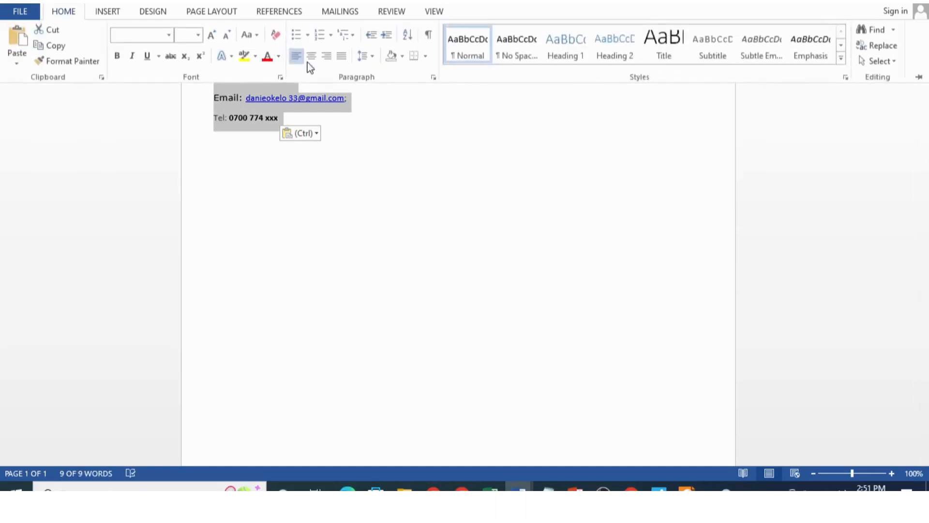
left_click(311, 56)
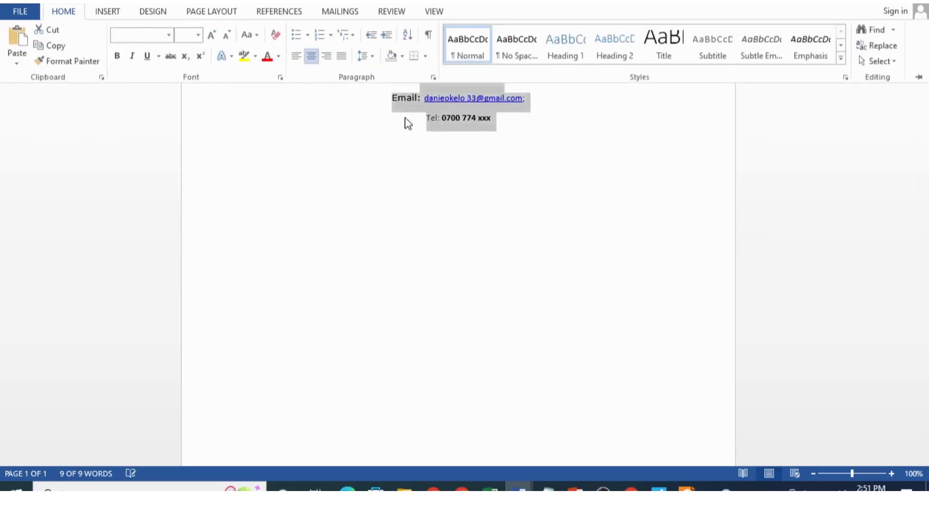
left_click(520, 161)
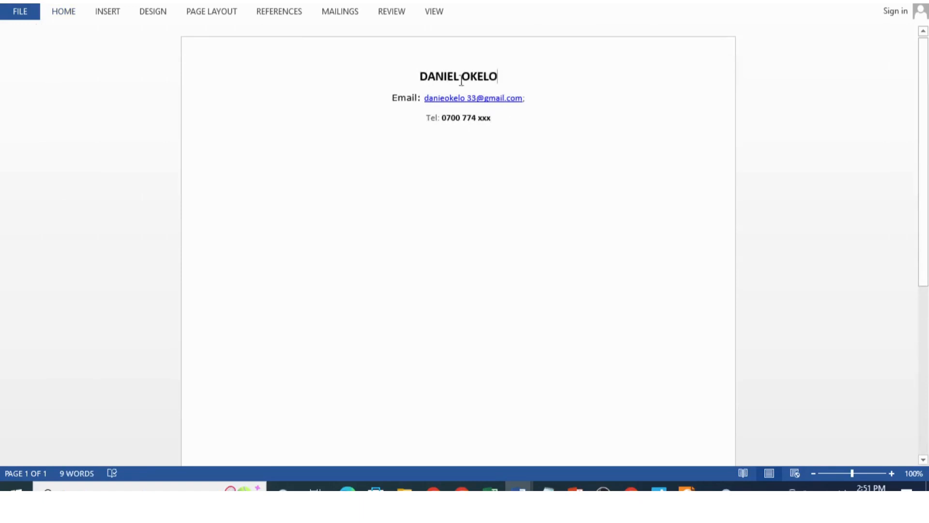
Set the font size of the full name at the head of the CV to 18
left_click_drag(483, 78, 394, 75)
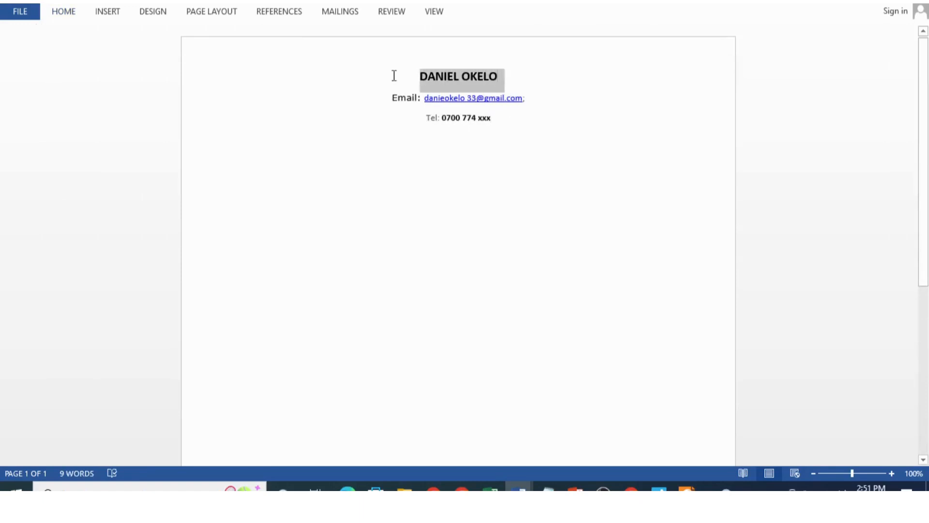
left_click(67, 14)
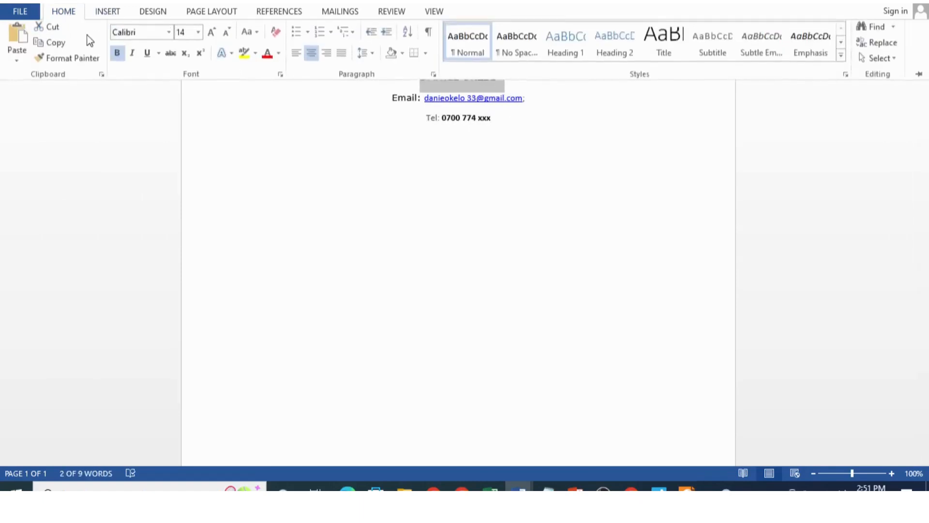
left_click(198, 36)
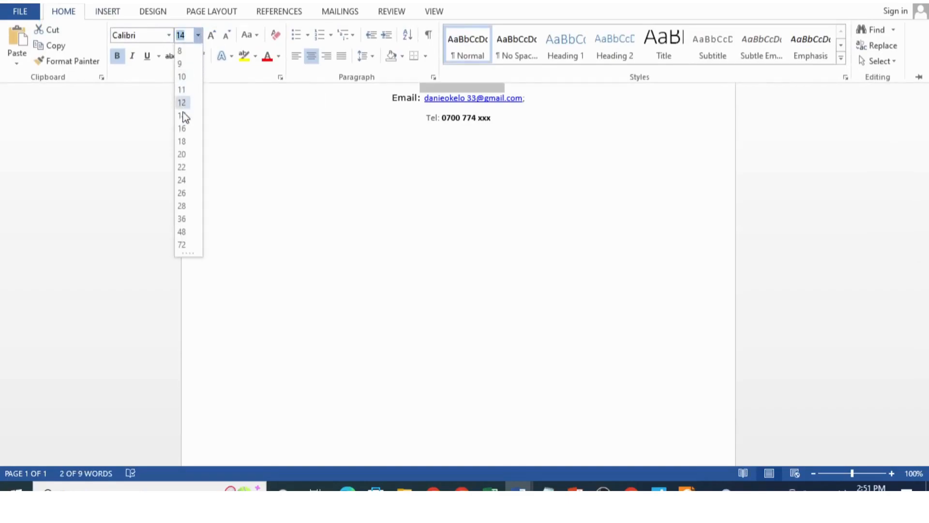
left_click(184, 141)
left_click(551, 202)
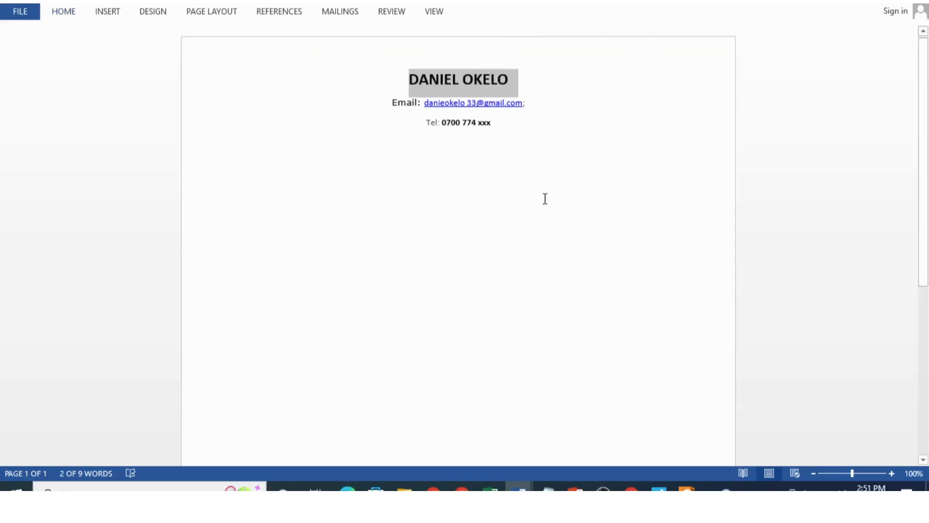
left_click(511, 80)
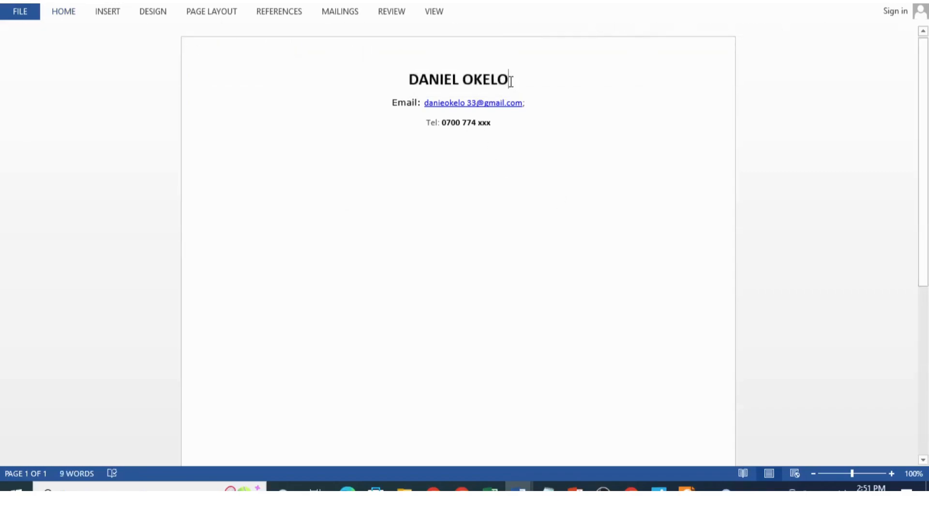
Change the font of the name, email and telephone lines to Verdana
left_click_drag(509, 128, 396, 72)
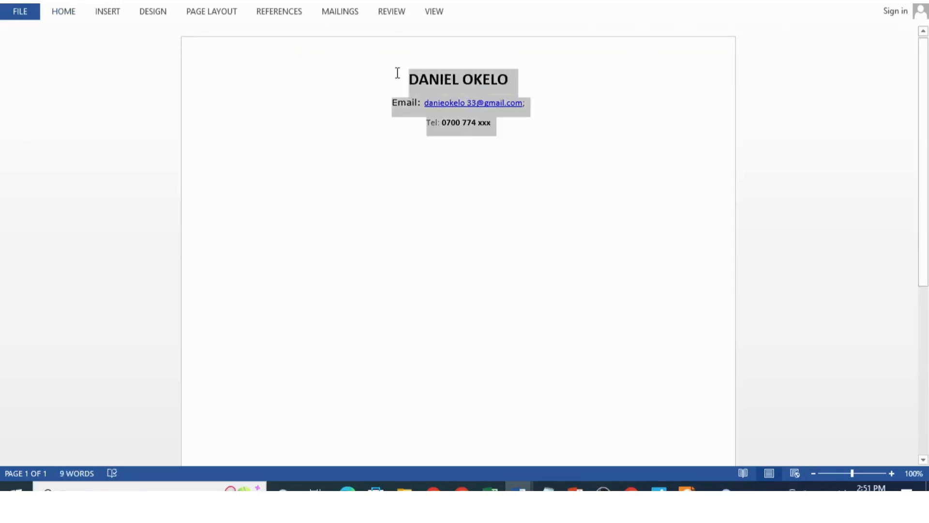
left_click(64, 12)
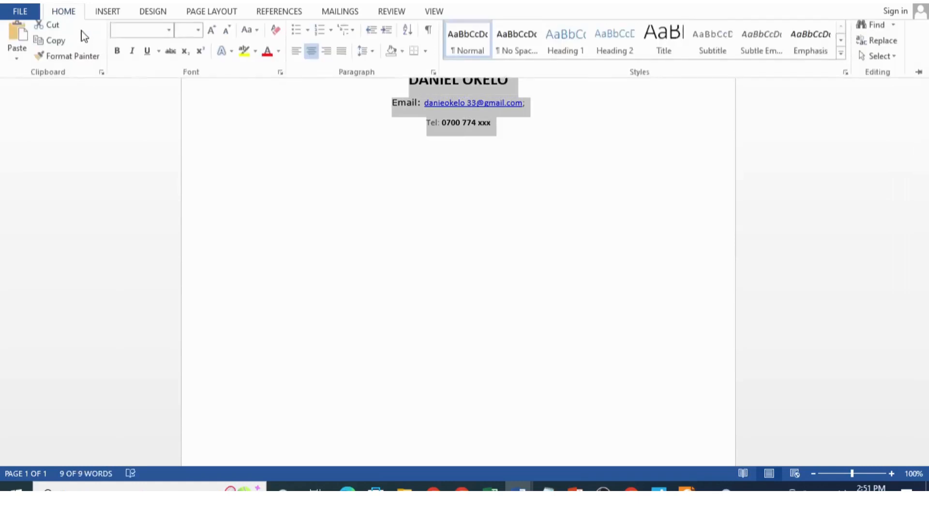
left_click(169, 35)
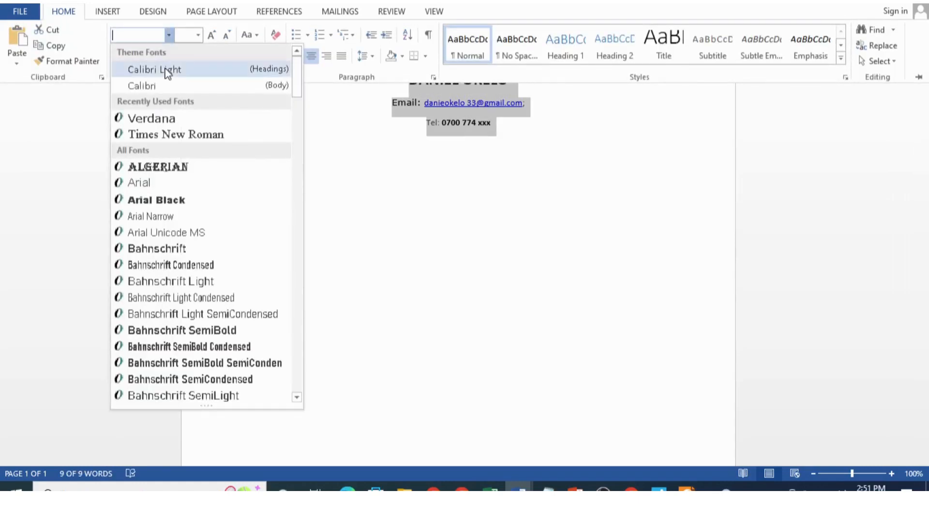
left_click(160, 118)
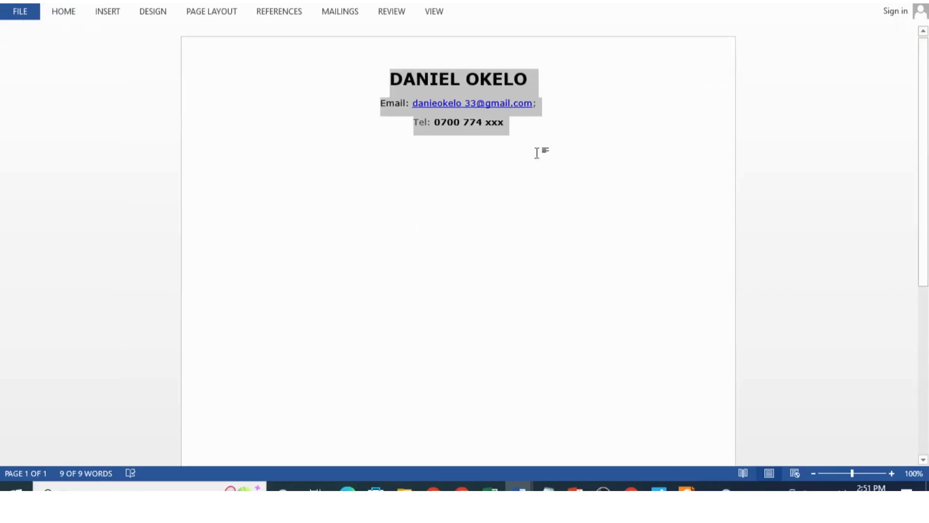
left_click(506, 143)
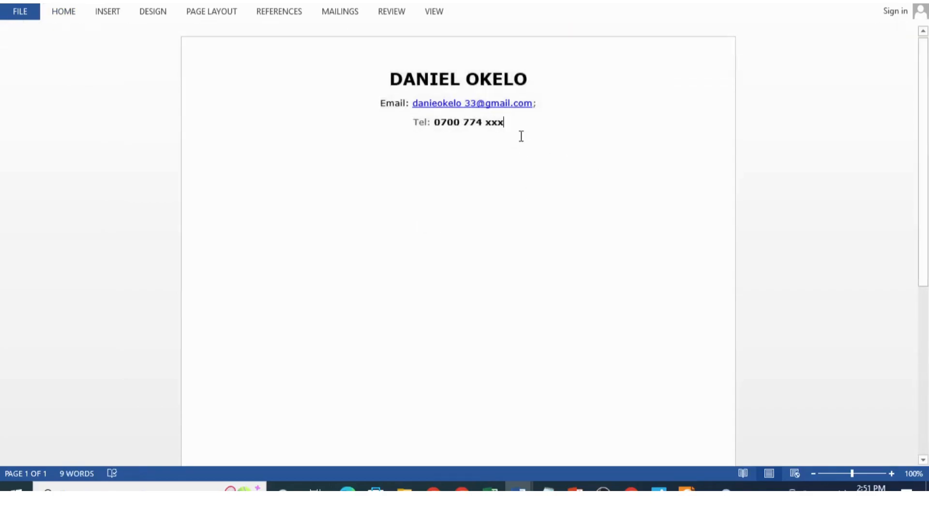
Leave two blank lines below the telephone line and write the heading "PERSONAL SUMMARY"
key("Return")
key("Return")
key("Return")
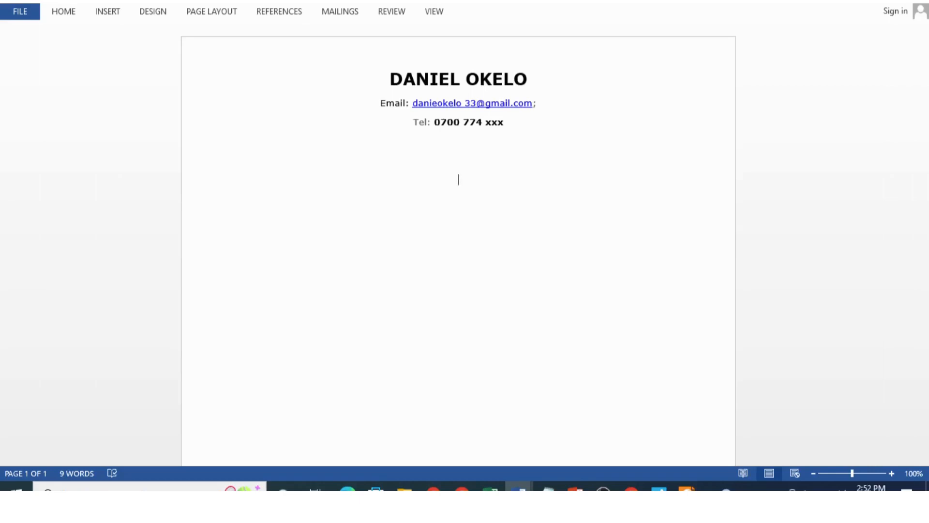
type("work")
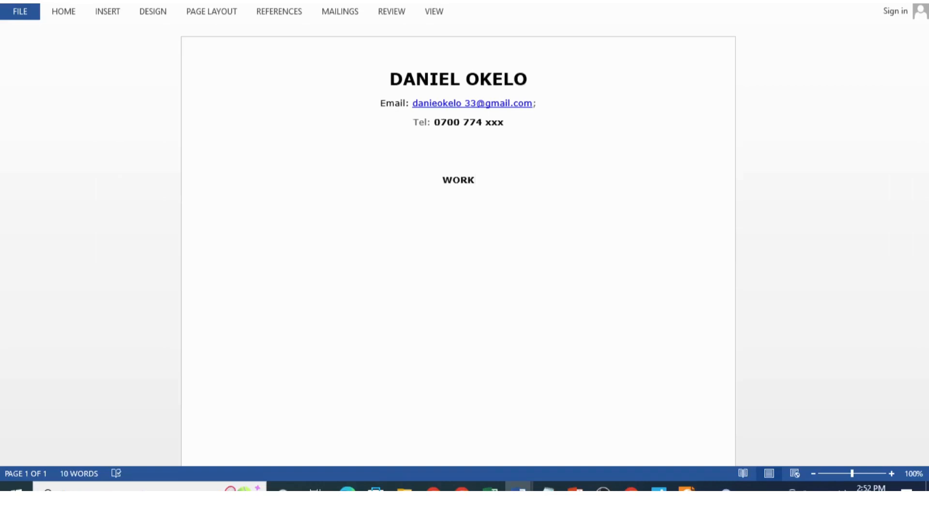
key("BackSpace")
key("BackSpace")
key("BackSpace")
type("pR")
key("BackSpace")
key("BackSpace")
type("PERS")
key("BackSpace")
key("BackSpace")
key("BackSpace")
type("ERSONAL SU")
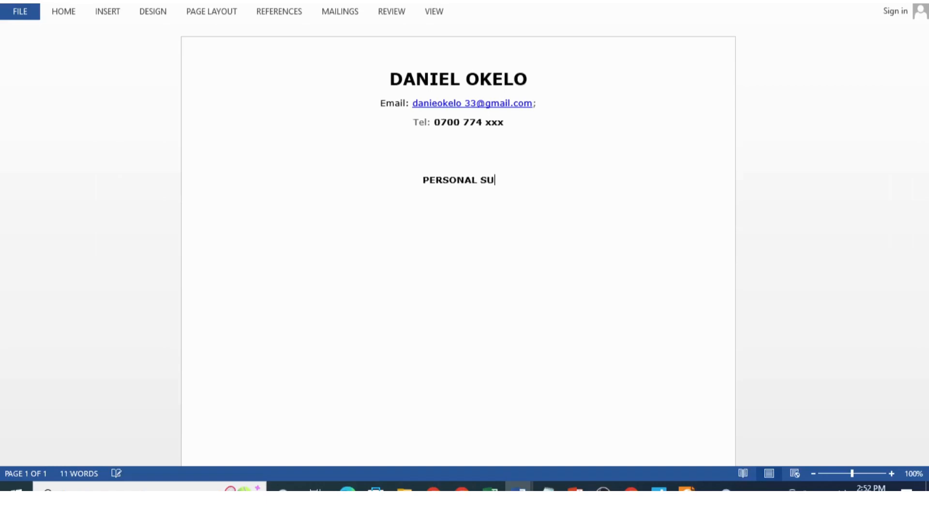
type("MMARY")
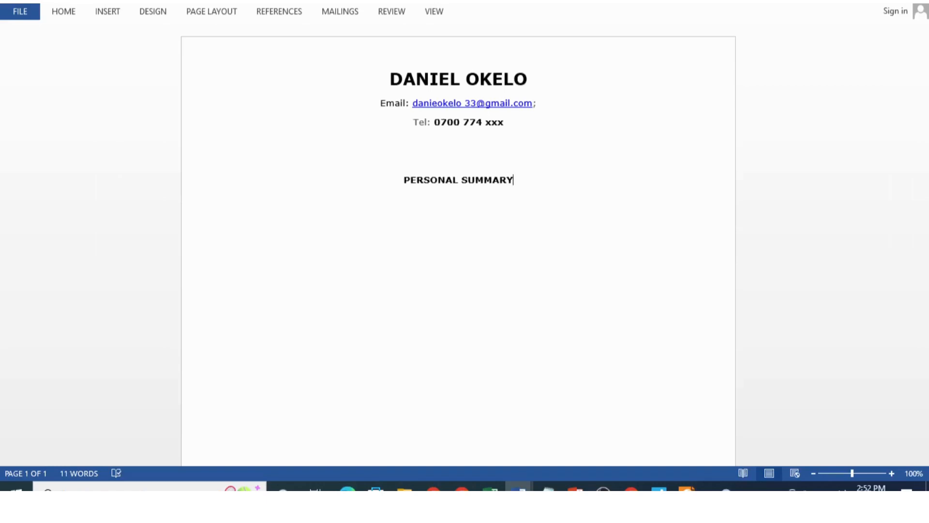
Add the headings "WORK EXPERIENCE", "EDUCATION" and "SKILLS" on separate lines below the personal summary heading
key("Return")
type("WORK EXPERIENCE")
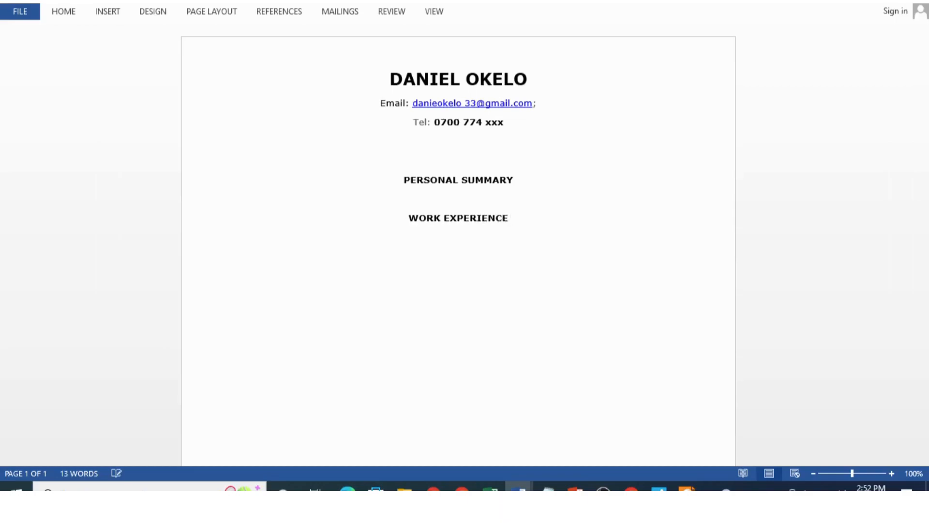
key("Return")
type("EDUCATION")
key("Return")
type("SKILLS")
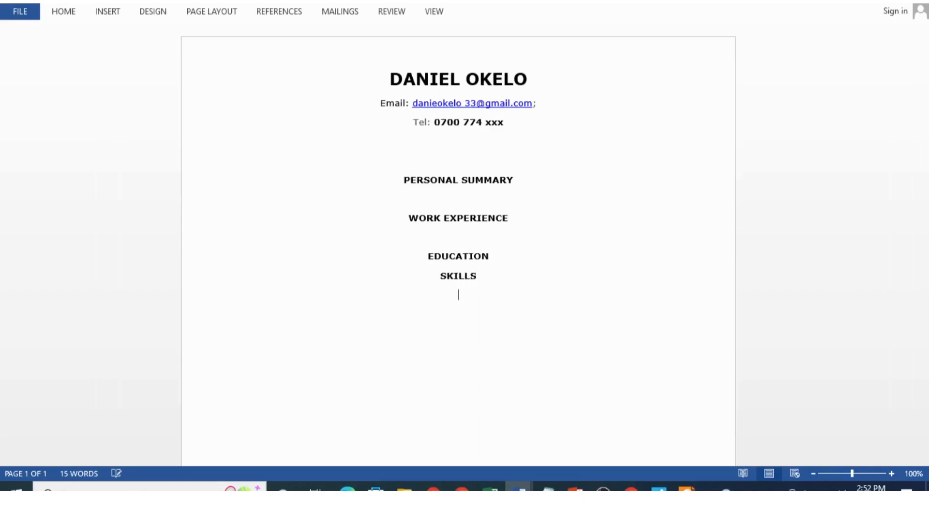
Add the headings "HOBBIE AND INTERESTS" and "REFEREES" below SKILLS, and insert a blank line after EDUCATION
key("Return")
type("HOBBIE AND")
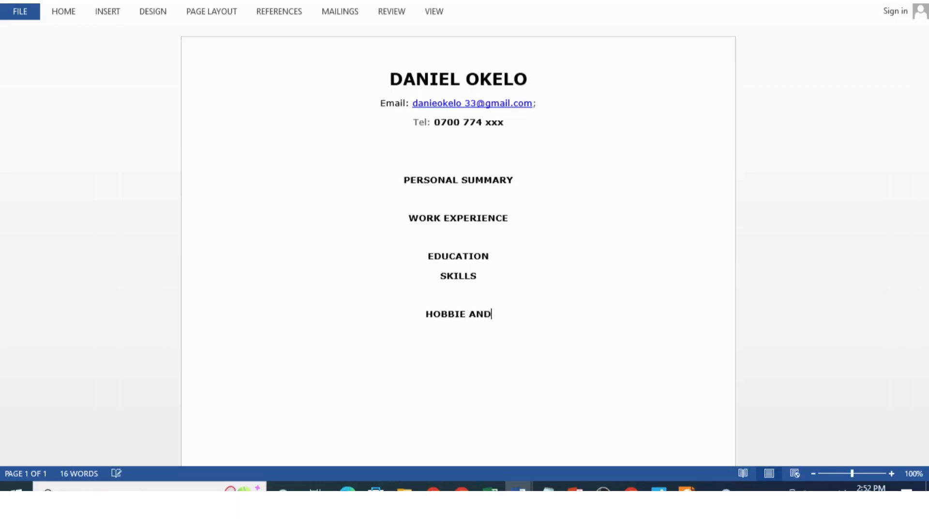
type(" INTERESTS")
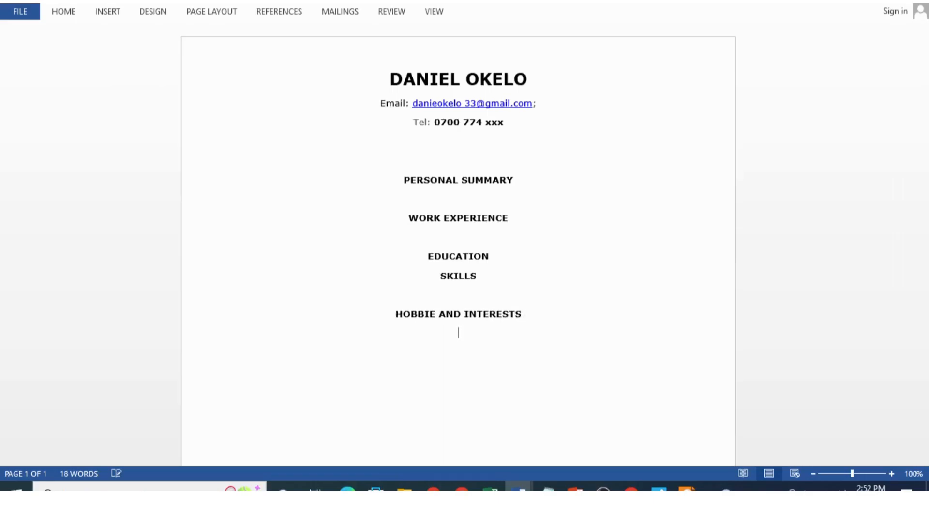
key("Return")
type("REFEREES")
left_click(494, 259)
key("Return")
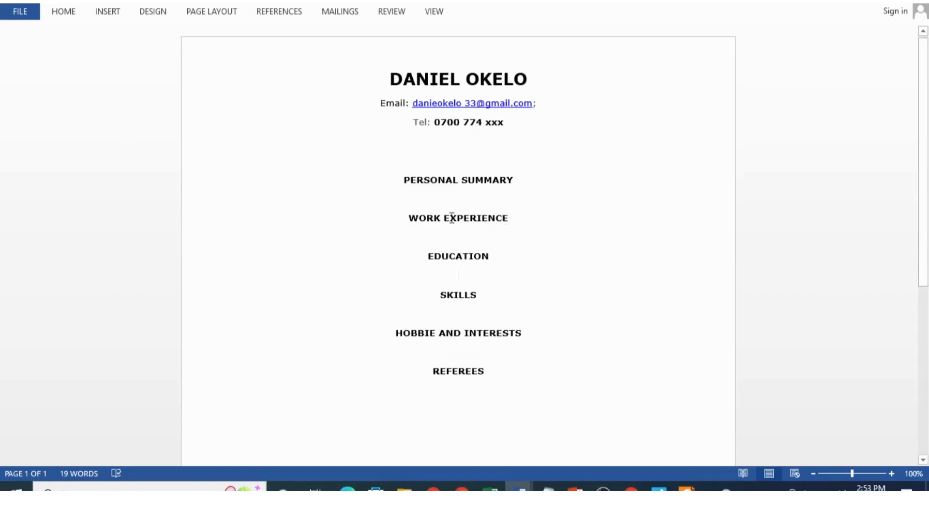
Left-align all section headings from PERSONAL SUMMARY down to REFEREES
left_click_drag(401, 186, 496, 380)
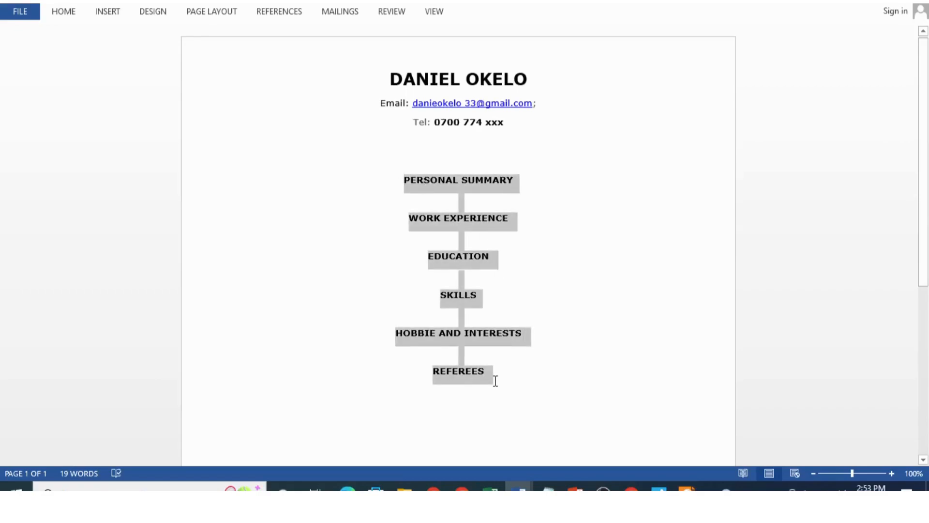
left_click(59, 16)
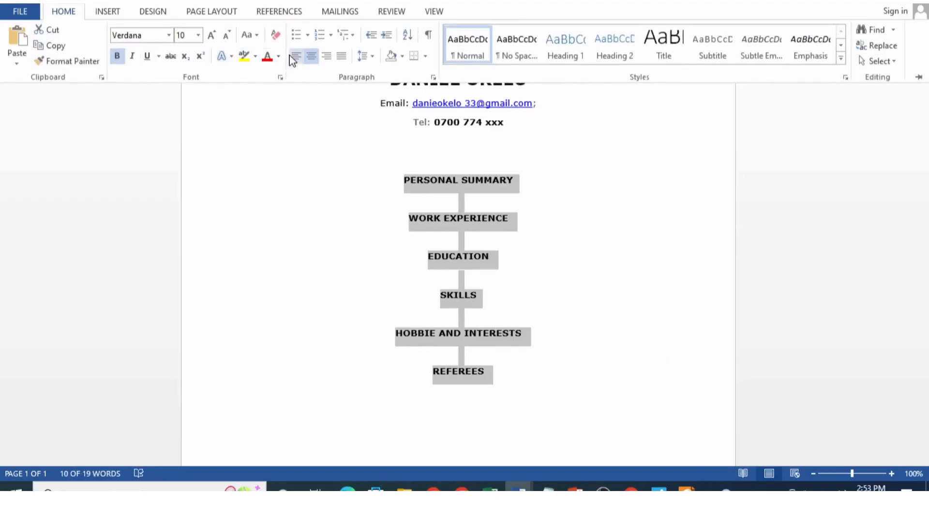
left_click(296, 56)
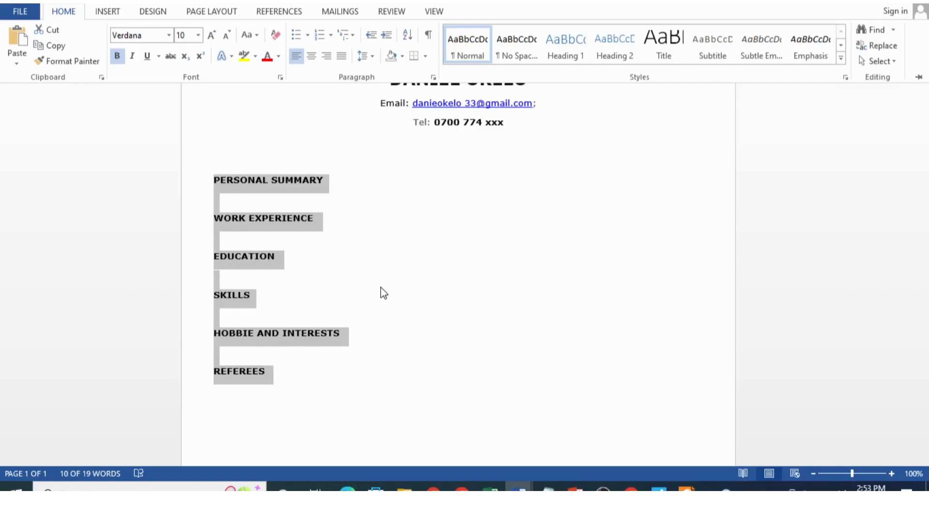
left_click(356, 229)
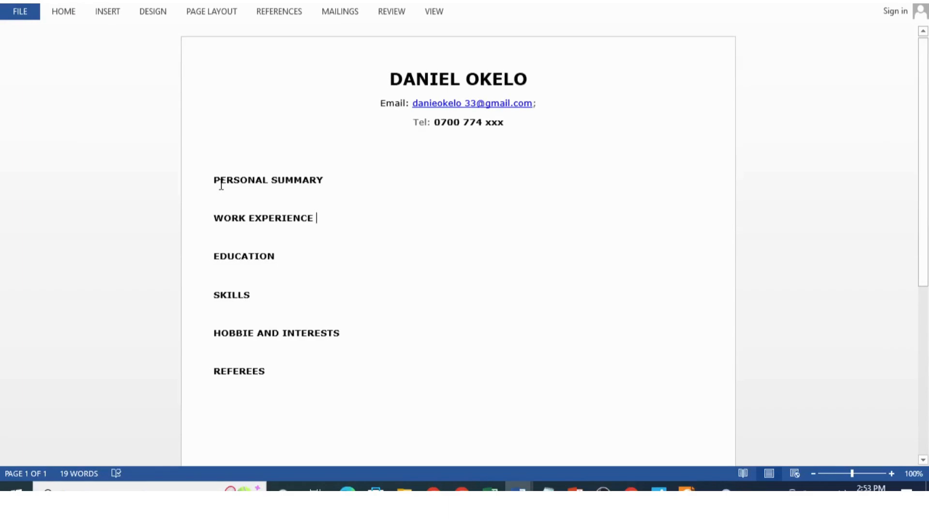
Add a bottom border line beneath the PERSONAL SUMMARY heading
left_click_drag(211, 178, 308, 193)
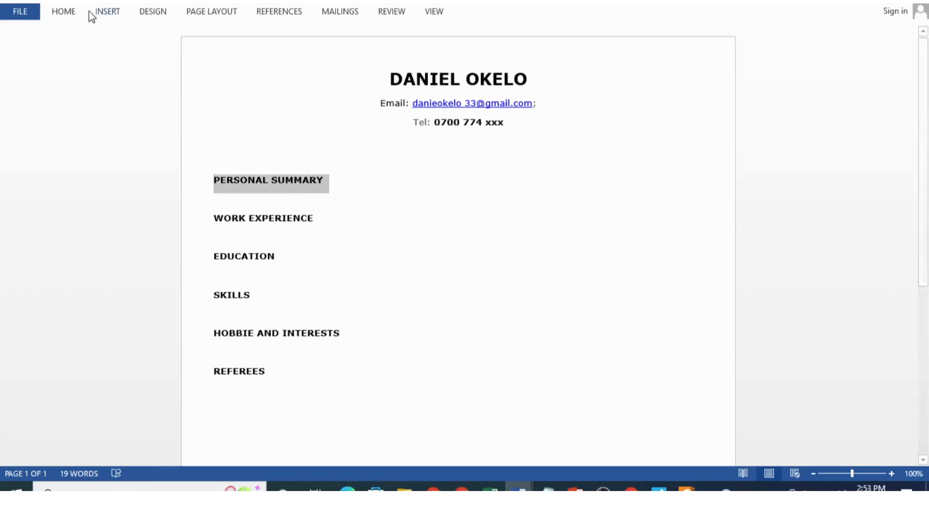
left_click(64, 14)
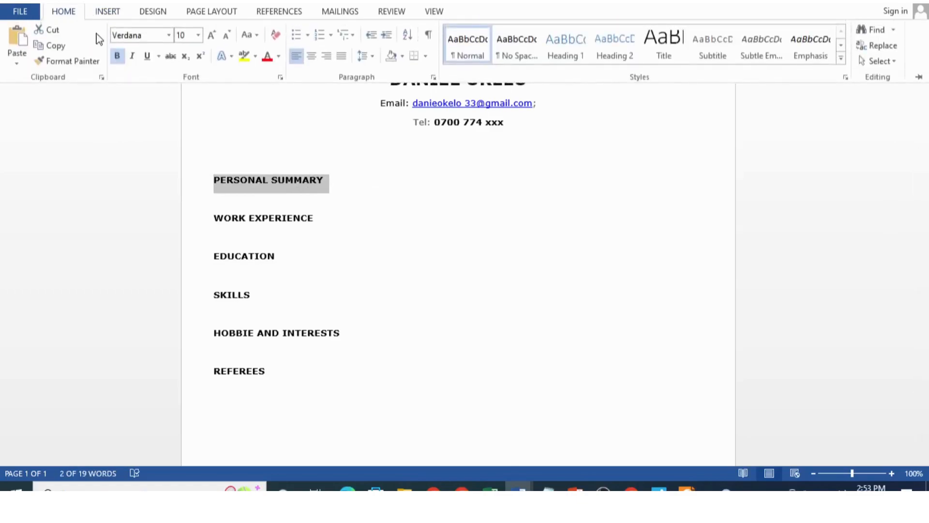
left_click(415, 57)
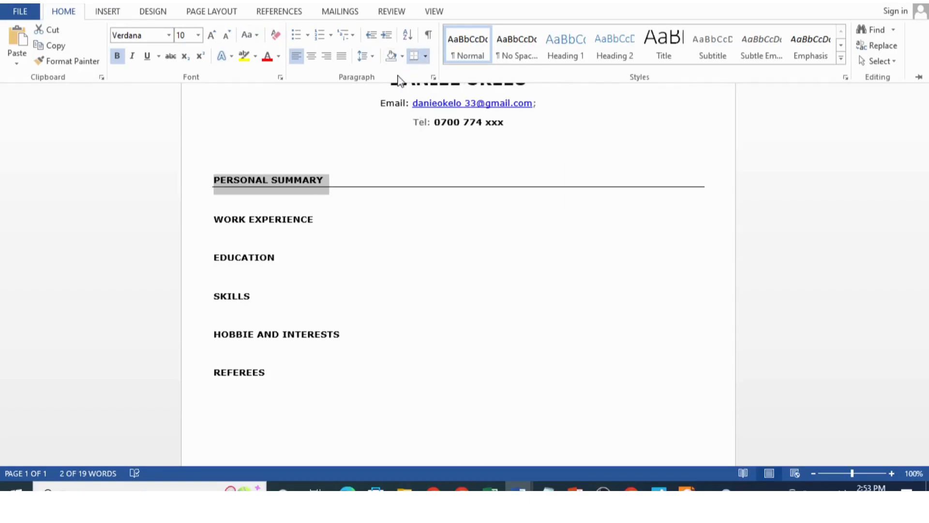
left_click(358, 217)
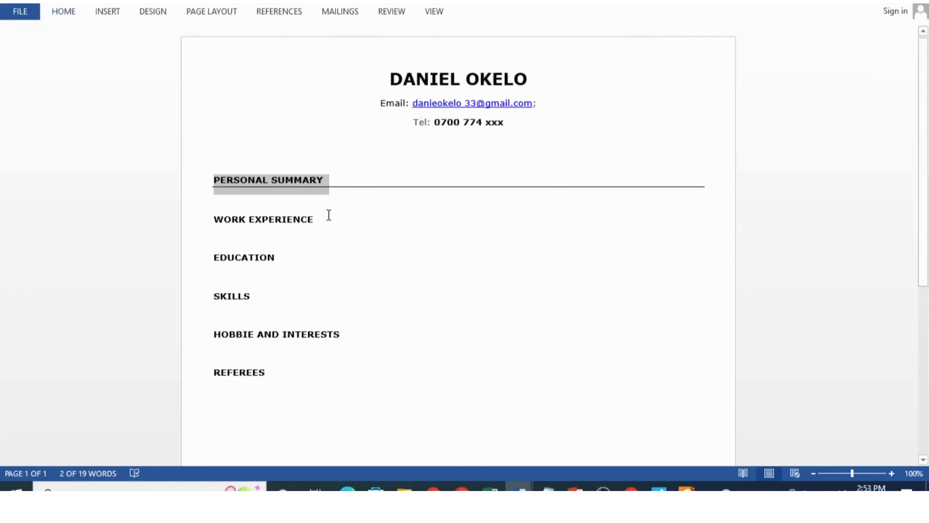
left_click(327, 215)
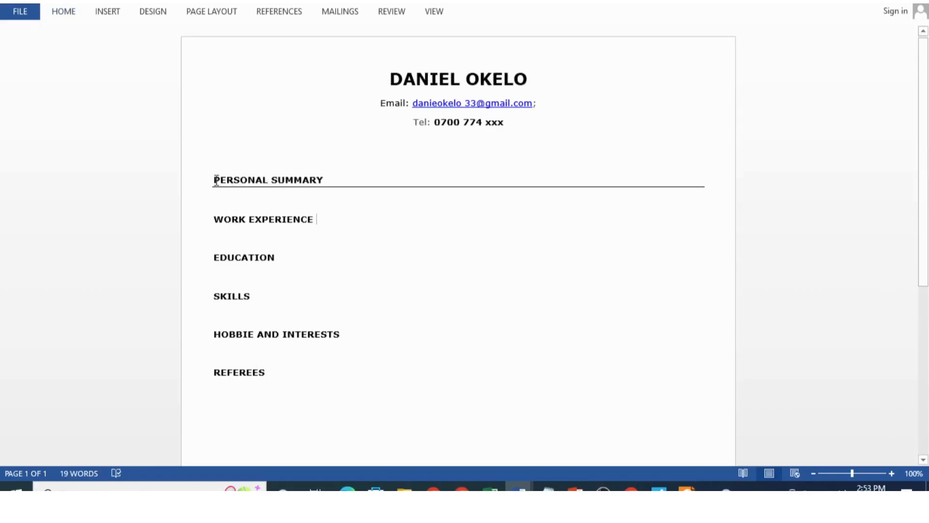
Copy the PERSONAL SUMMARY heading's formatting with Format Painter onto WORK EXPERIENCE, EDUCATION, SKILLS, HOBBIE AND INTERESTS and REFEREES
left_click_drag(215, 180, 425, 176)
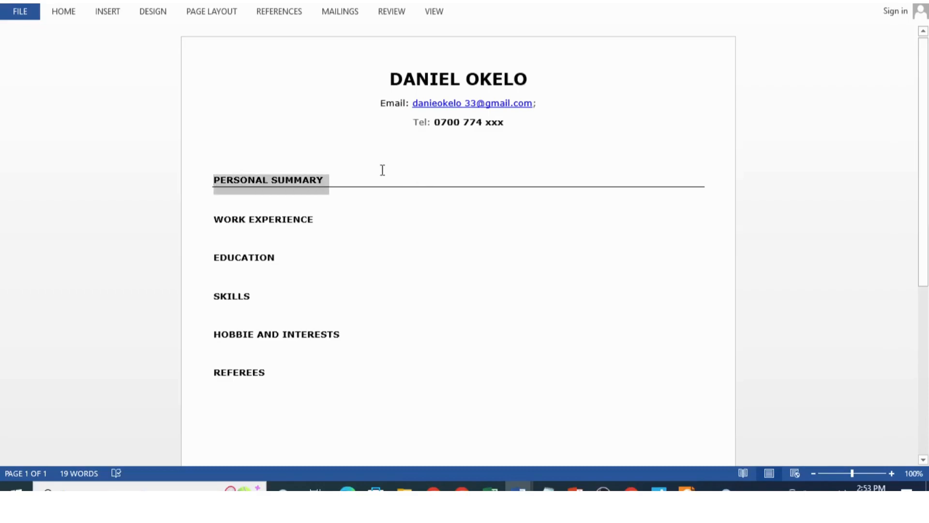
left_click(58, 12)
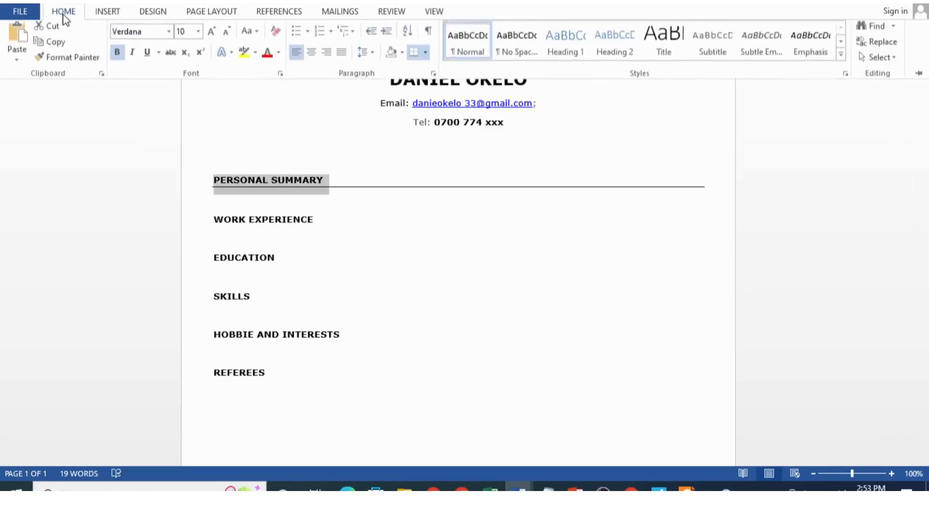
left_click(63, 61)
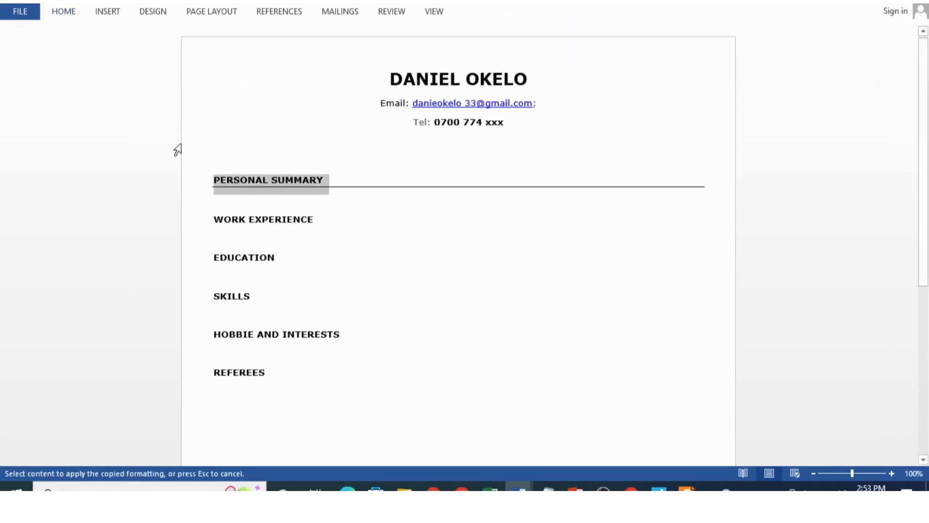
left_click(67, 11)
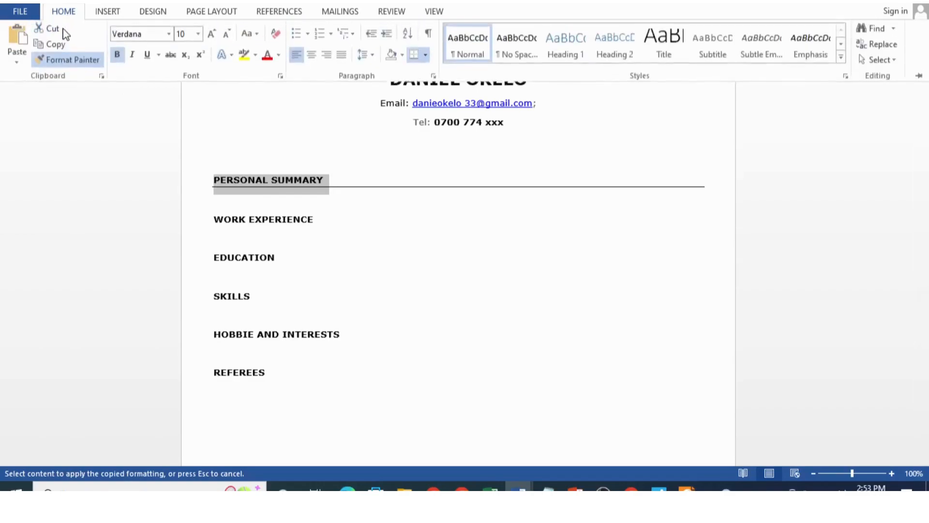
left_click(61, 62)
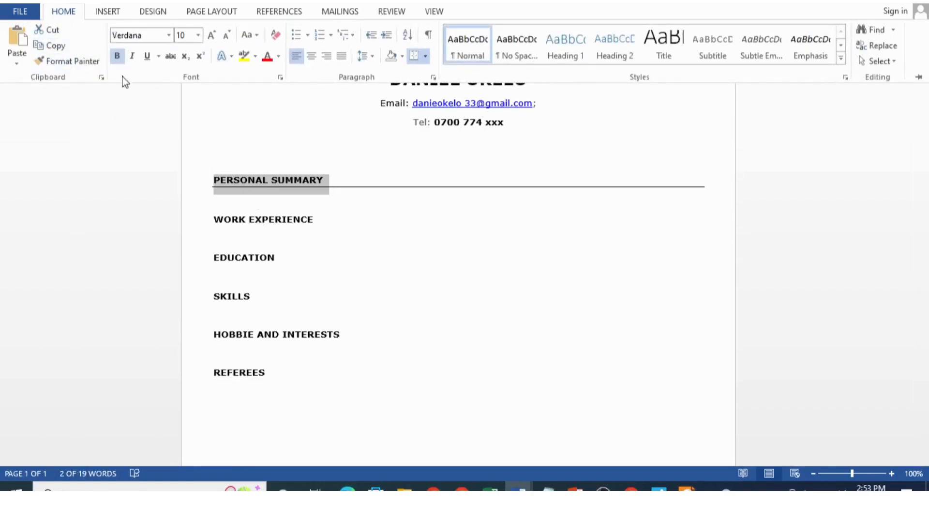
left_click(72, 61)
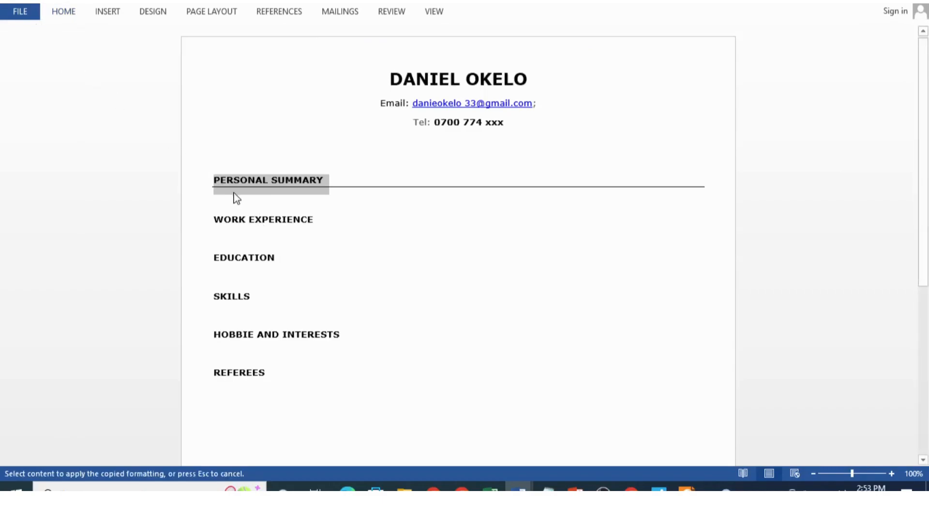
left_click(207, 224)
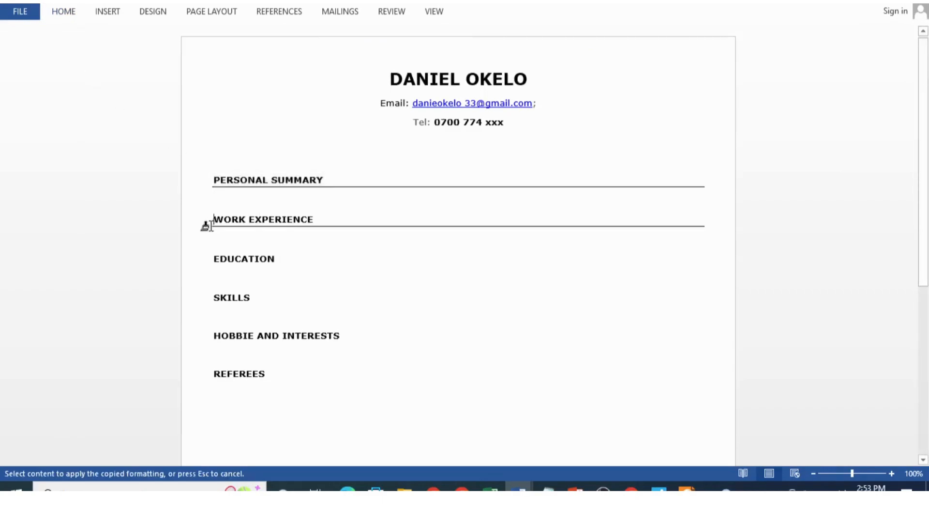
left_click(206, 258)
left_click(208, 302)
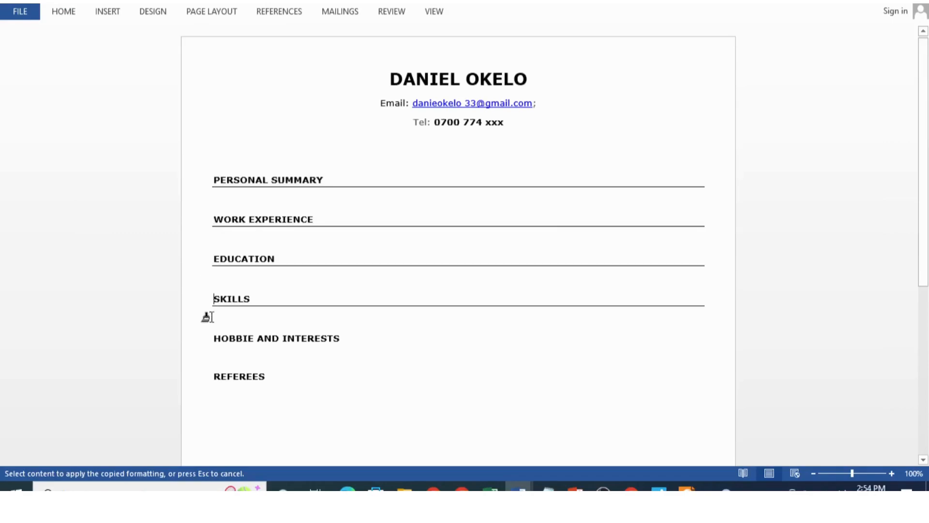
left_click(207, 342)
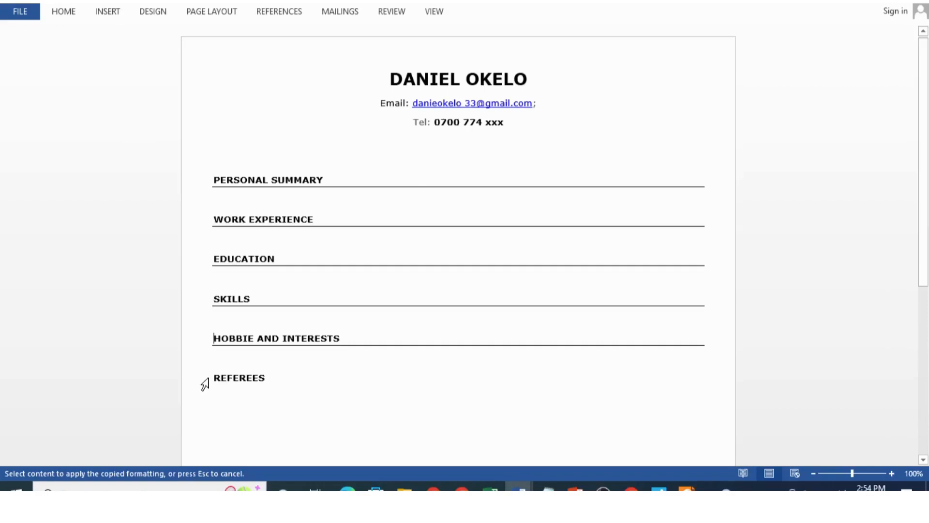
left_click(206, 377)
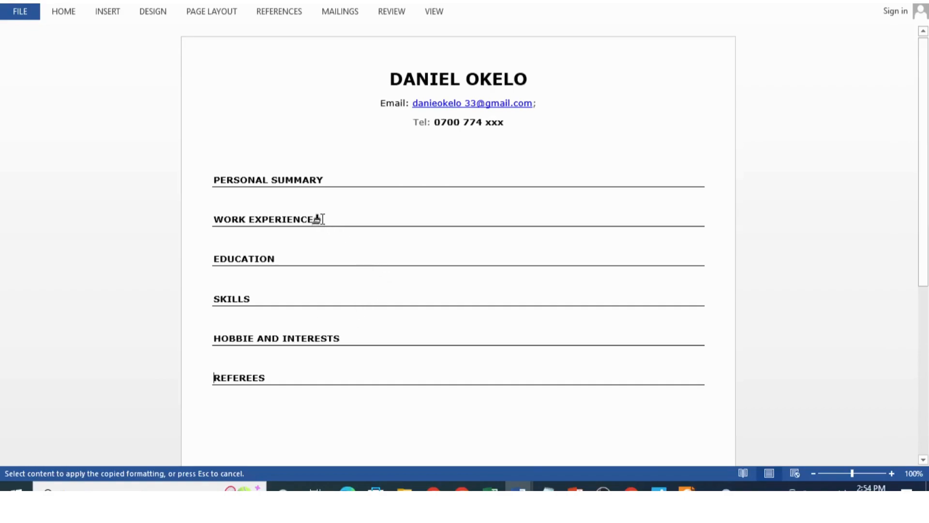
left_click(74, 18)
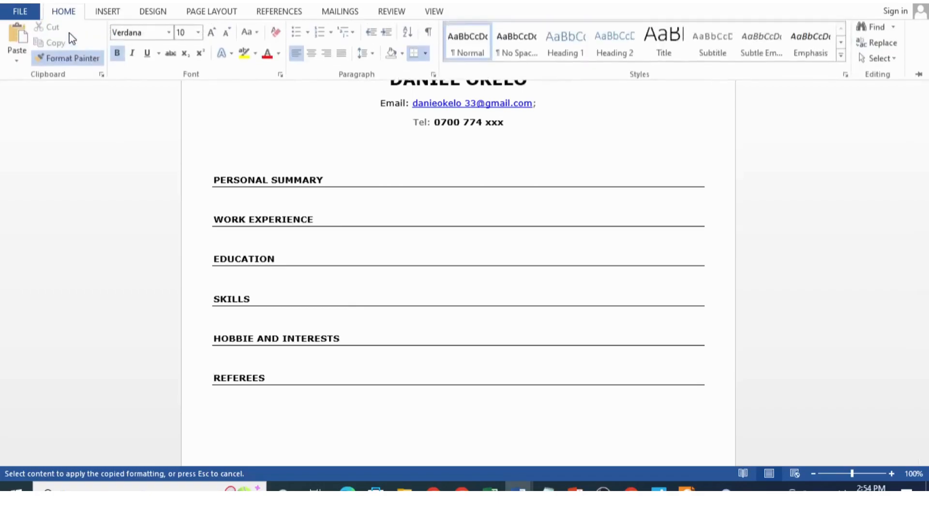
left_click(65, 57)
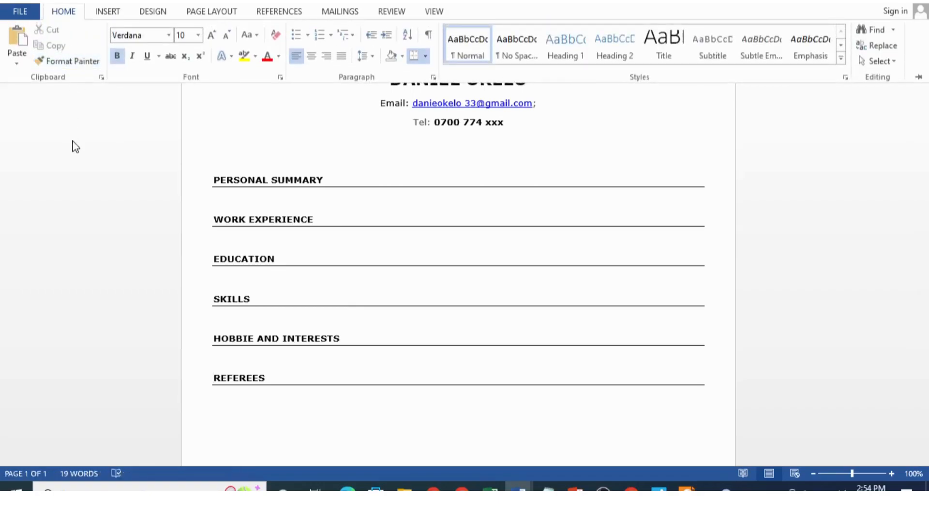
left_click(677, 152)
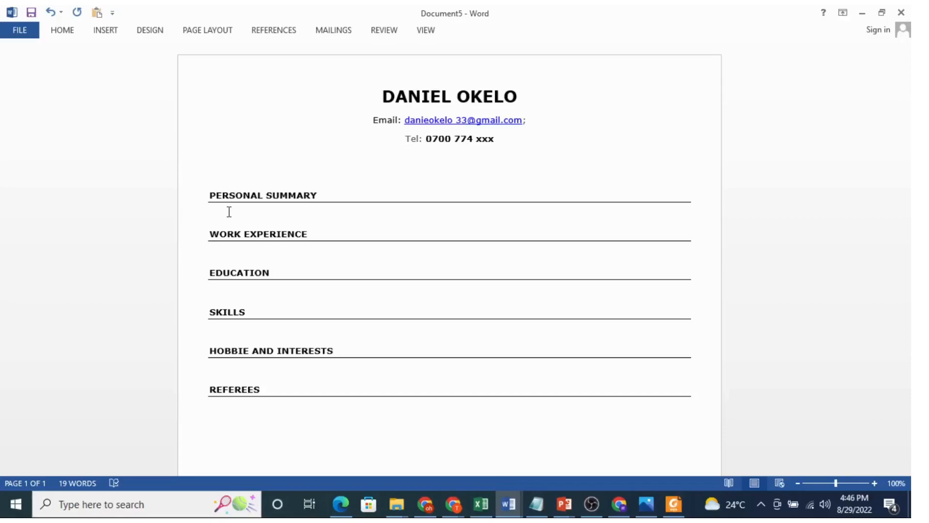
Switch to the old CV document and copy the paragraph beginning "A passionate and hardworking sales representative"
left_click(511, 503)
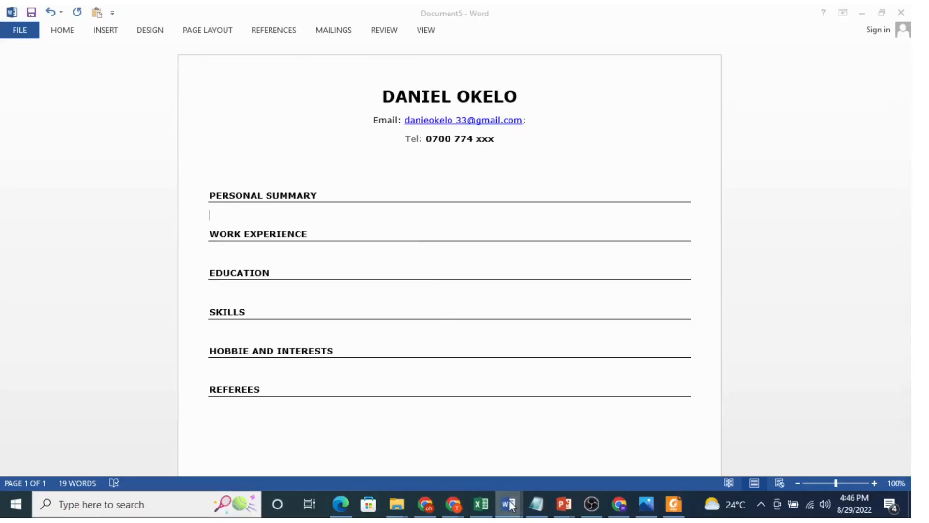
left_click(672, 448)
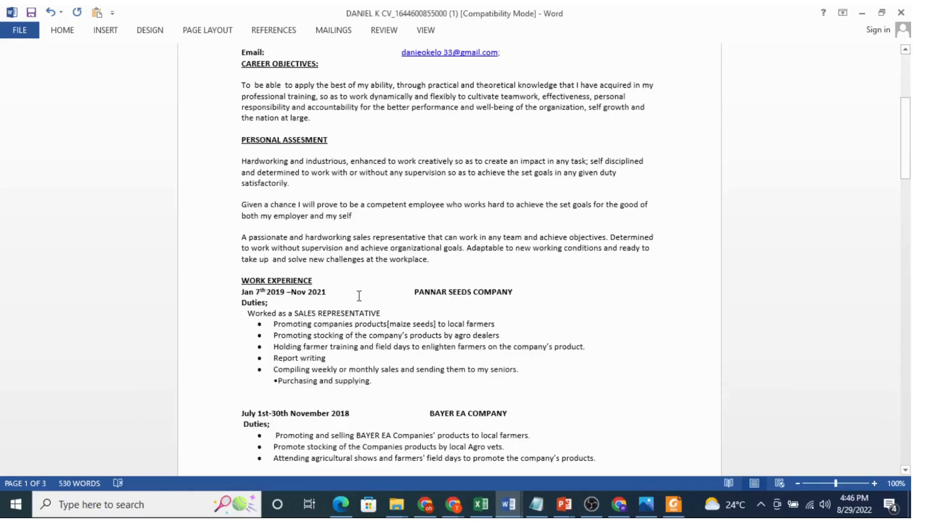
left_click_drag(435, 260, 243, 238)
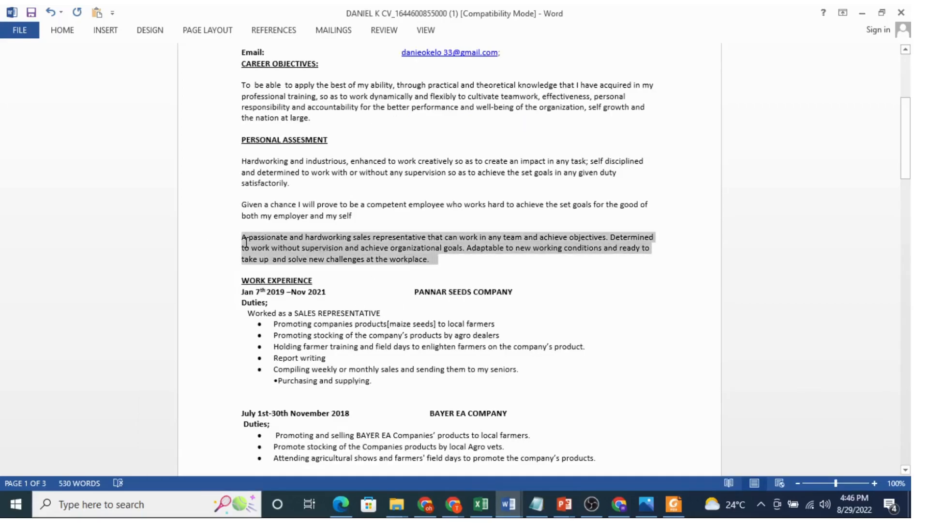
right_click(271, 242)
left_click(300, 265)
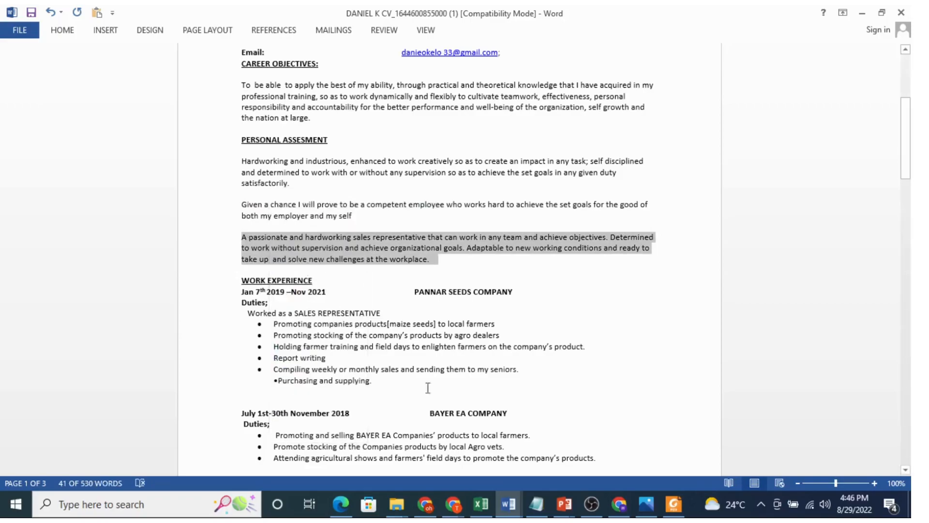
Paste the copied paragraph under PERSONAL SUMMARY in Document5 and accept the grammar suggestion "up and"
left_click(499, 509)
left_click(783, 447)
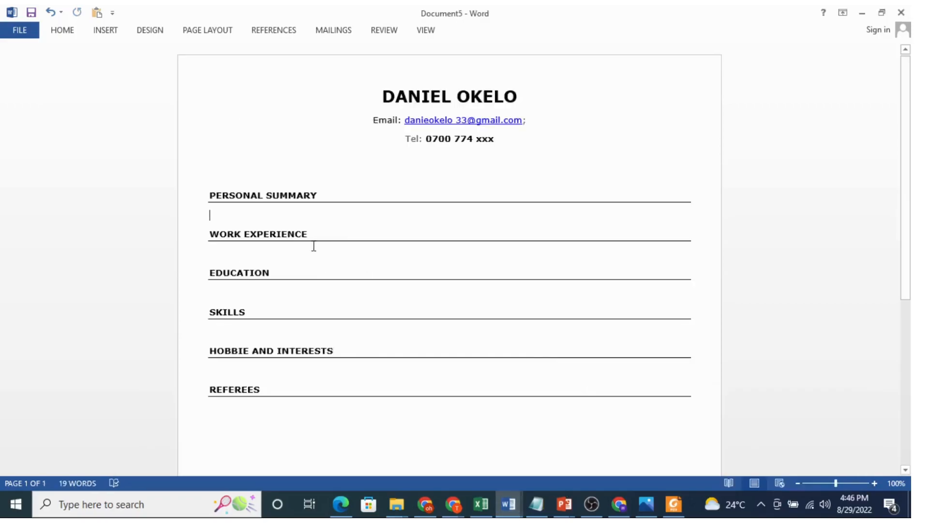
right_click(223, 217)
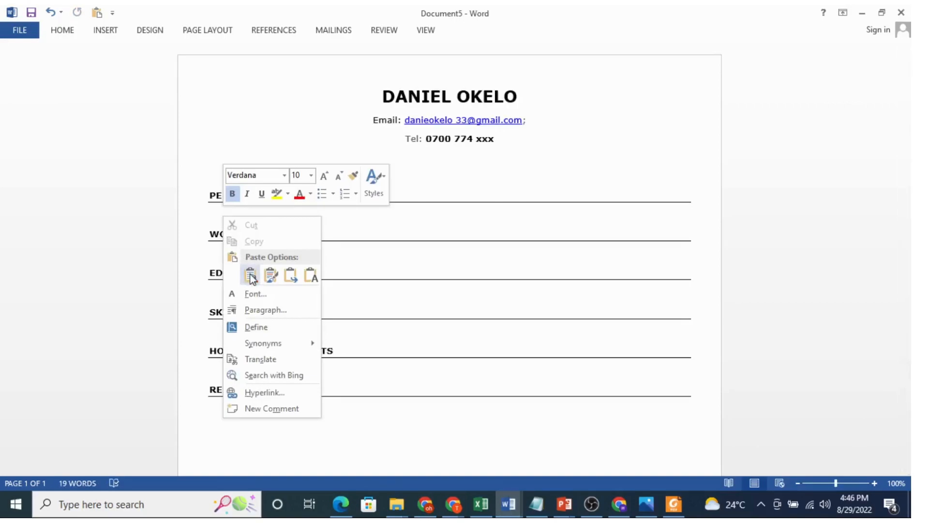
left_click(249, 273)
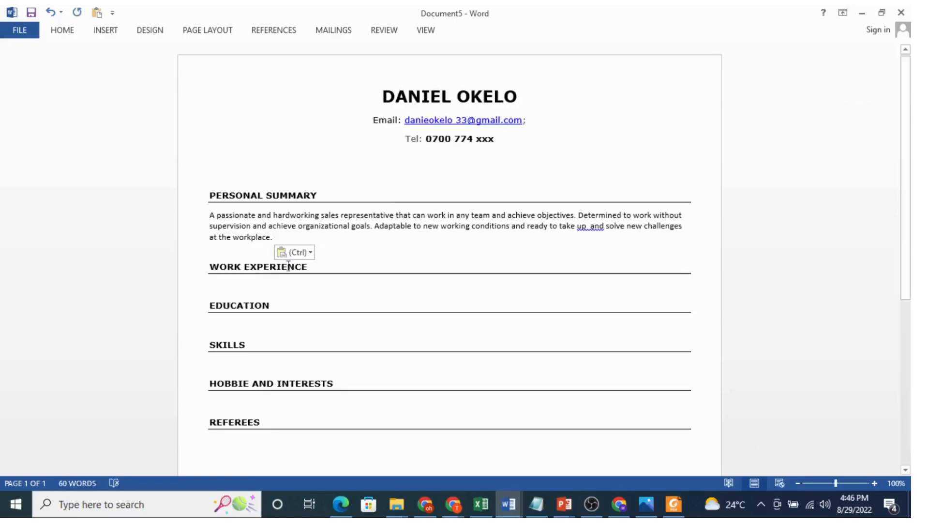
right_click(587, 232)
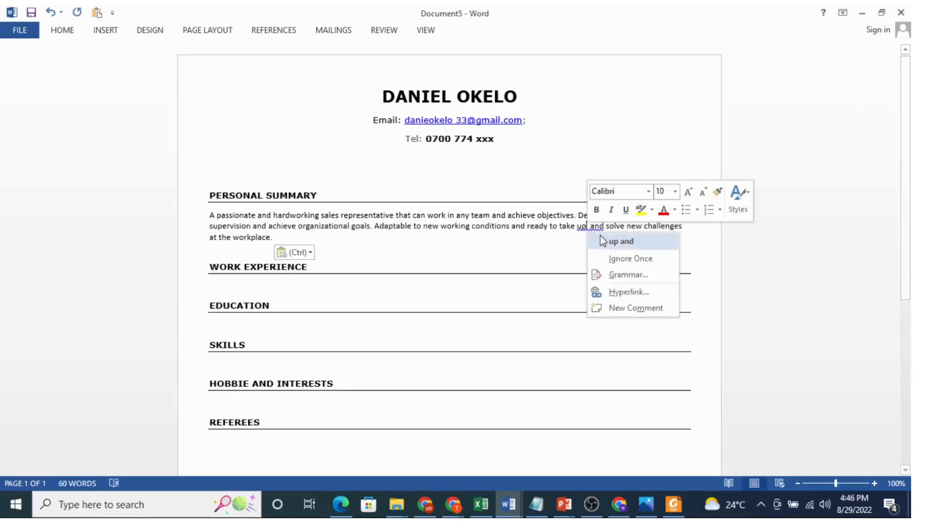
left_click(608, 239)
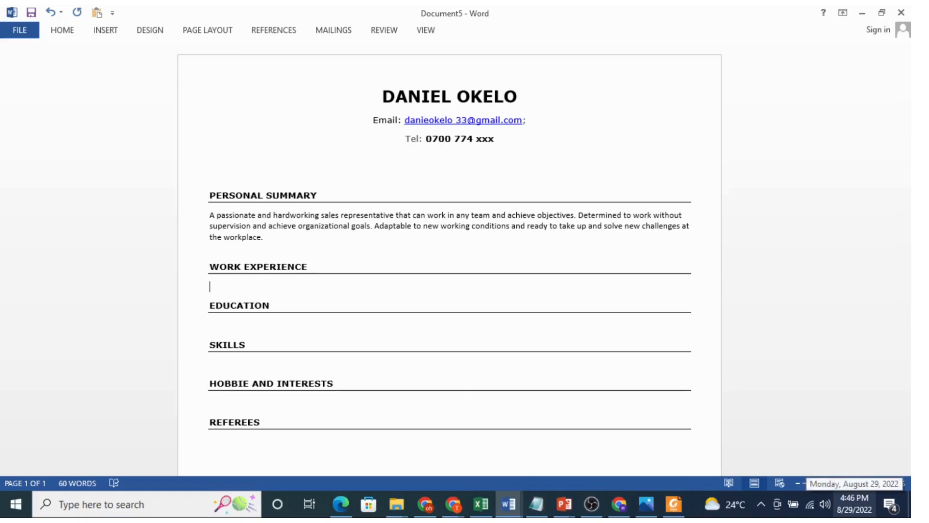
left_click(716, 501)
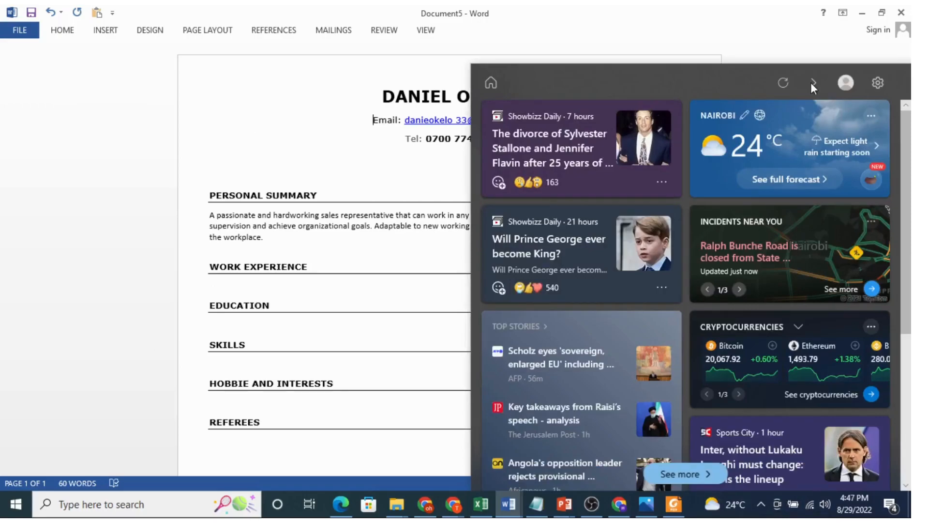
left_click(721, 507)
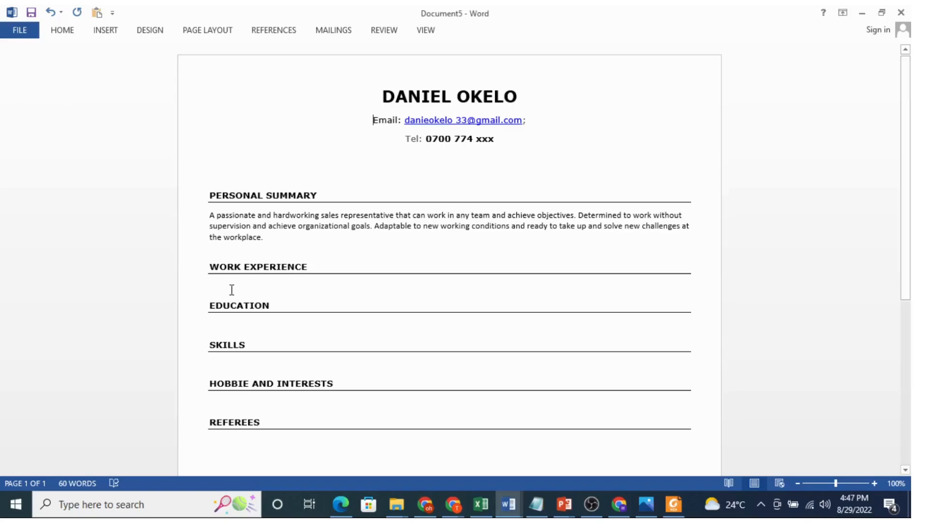
Copy the employment dates "Jan 7th 2019 –Nov 2021" from the old CV and paste them under WORK EXPERIENCE in Document5
left_click(508, 504)
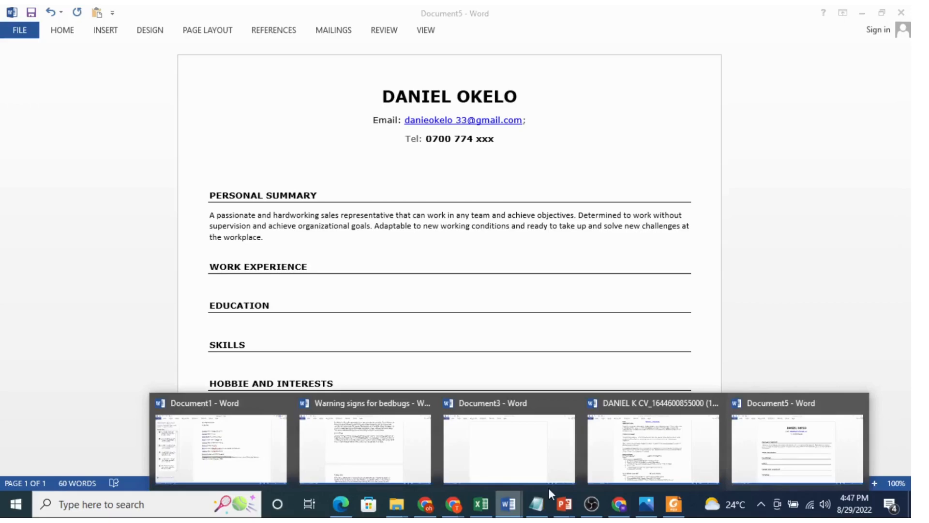
left_click(653, 448)
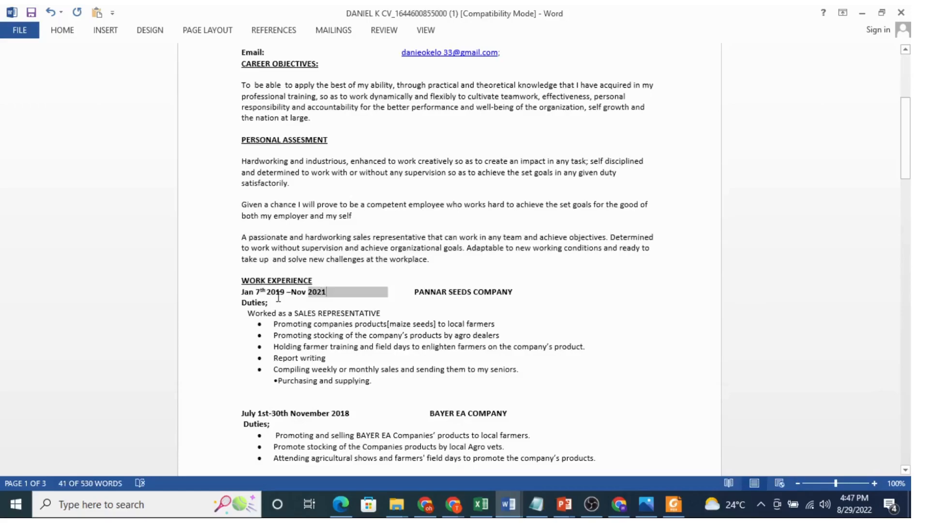
left_click_drag(278, 297, 249, 295)
right_click(274, 293)
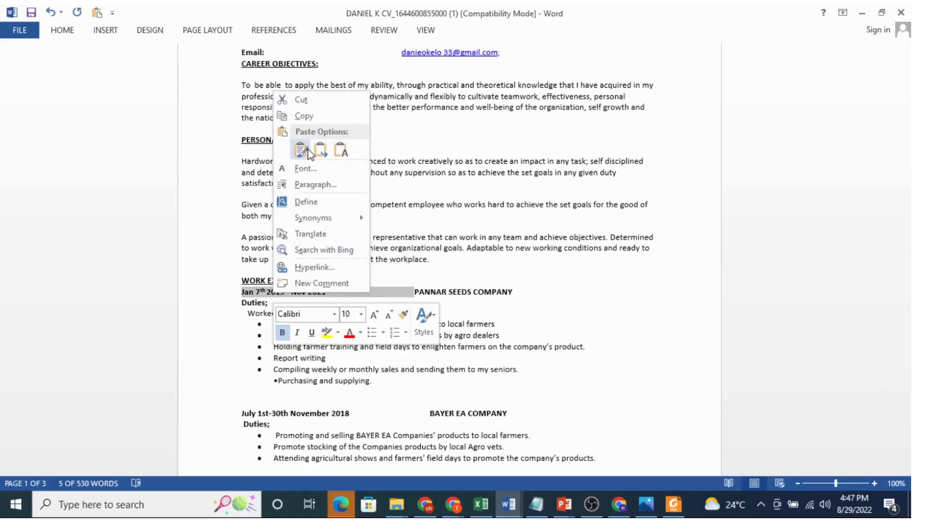
left_click(514, 505)
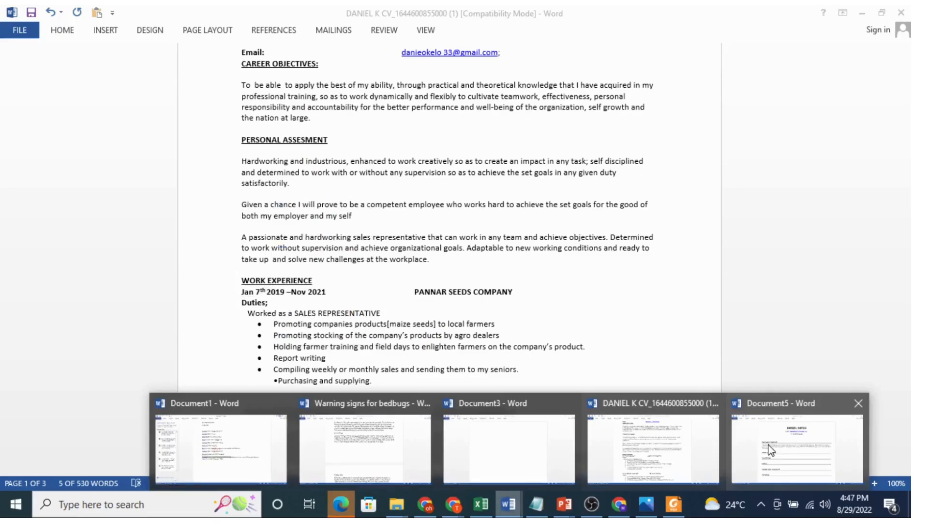
left_click(772, 450)
key("Escape")
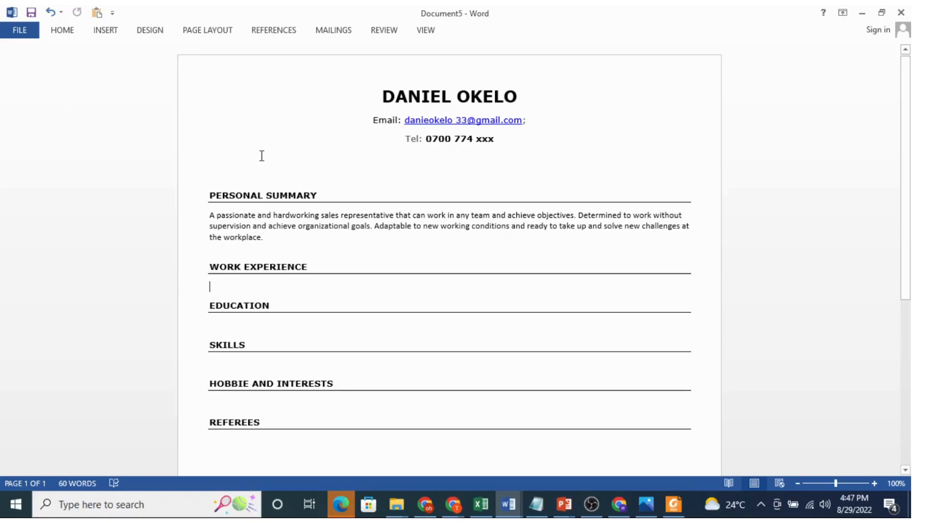
key("ctrl+v")
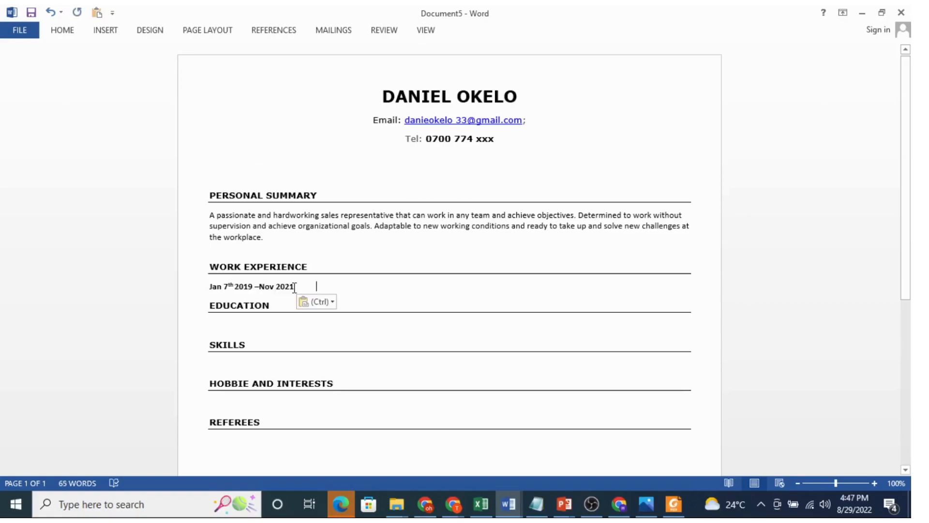
Add "| SALES REPRESENTATIVE |" after the employment dates under WORK EXPERIENCE, removing the extra trailing tab space
key("BackSpace")
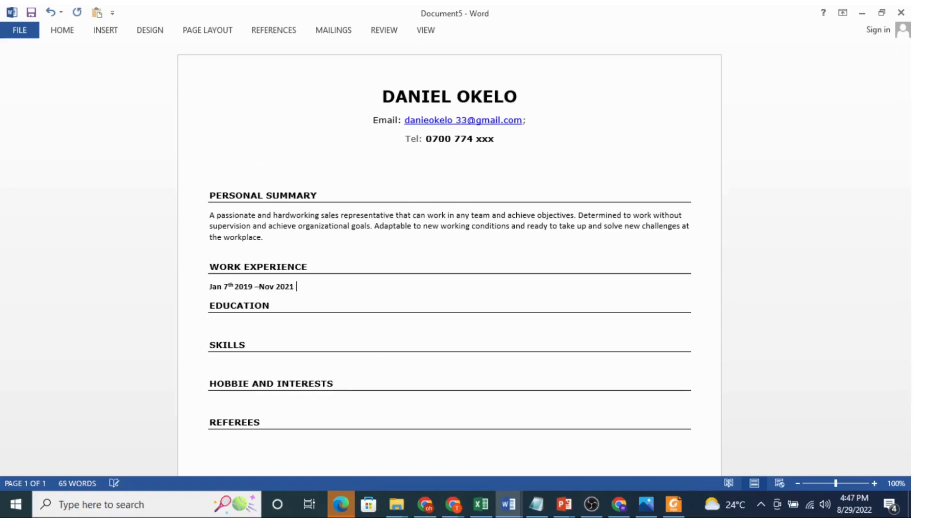
type("|")
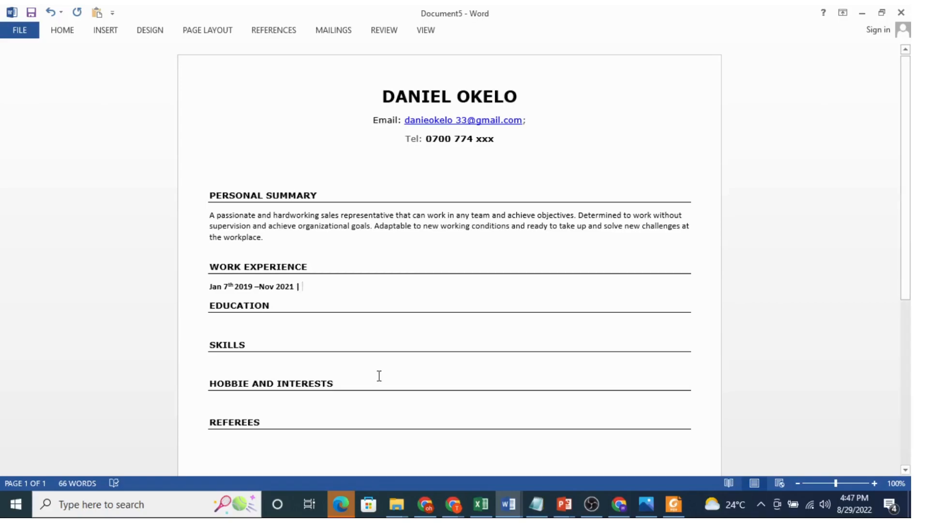
type(" sa")
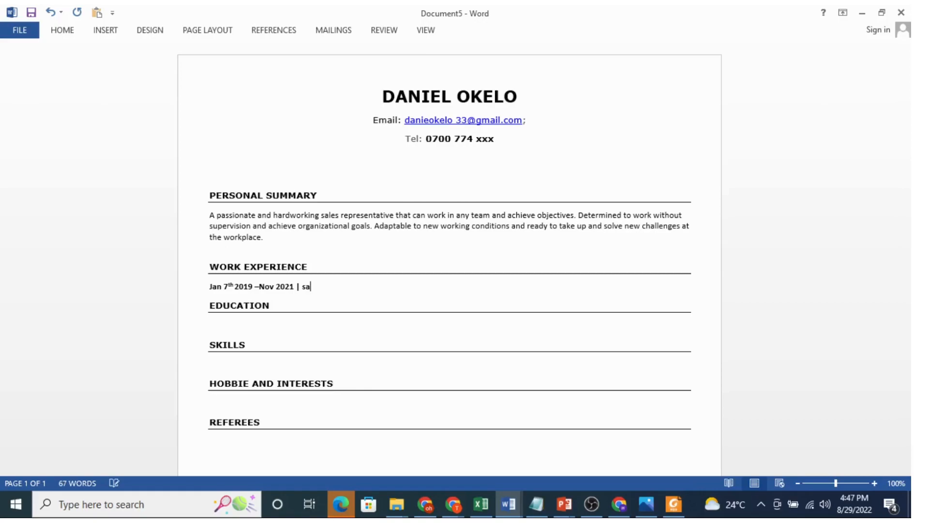
key("BackSpace")
key("BackSpace")
type("SALES REPRESENTATIVE")
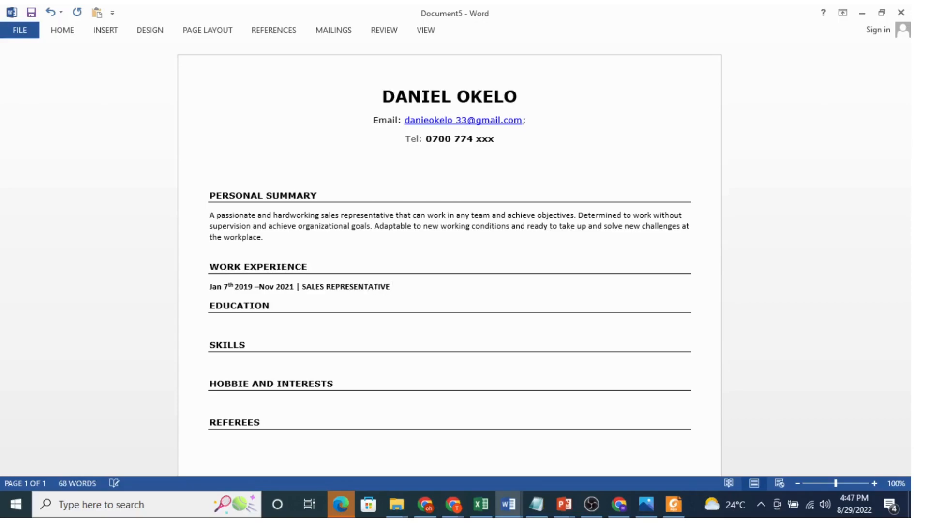
type(" |")
Copy "PANNAR SEEDS COMPANY" from the old CV and paste it after "SALES REPRESENTATIVE |" in Document5
left_click(508, 504)
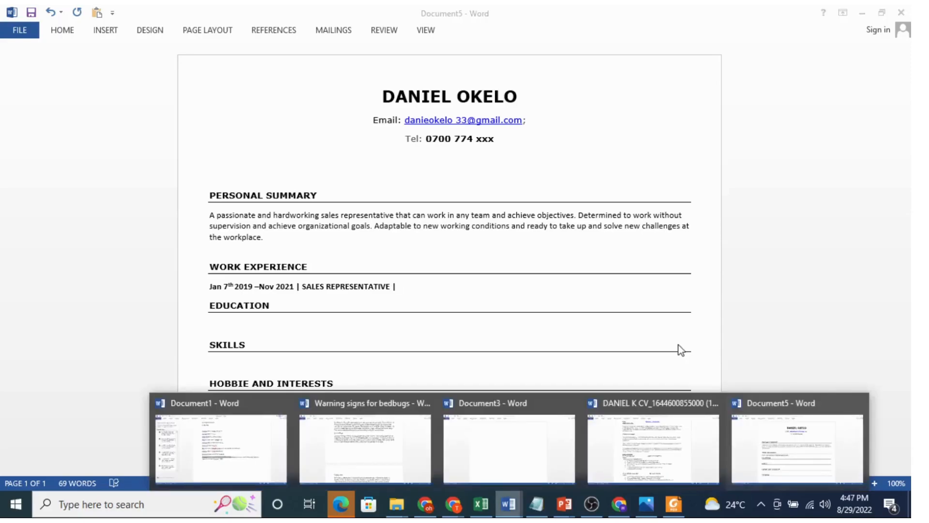
left_click(654, 404)
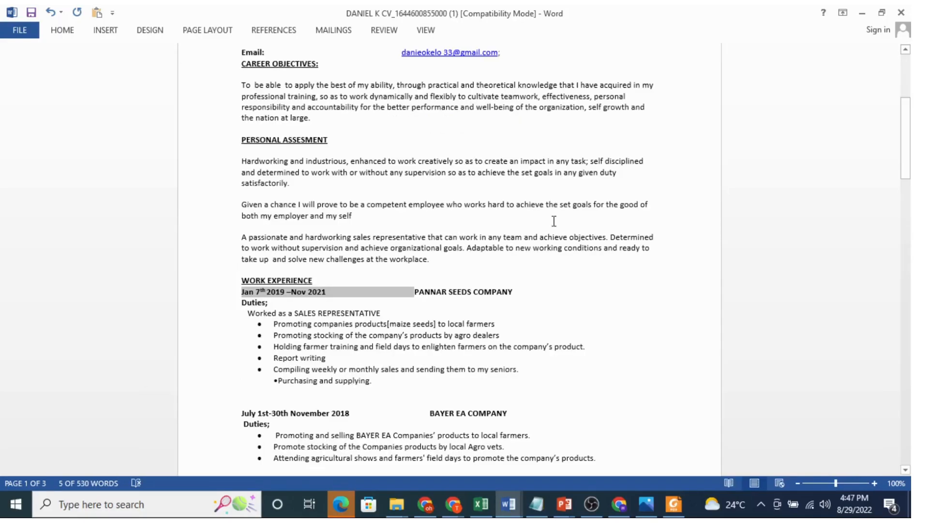
left_click(524, 290)
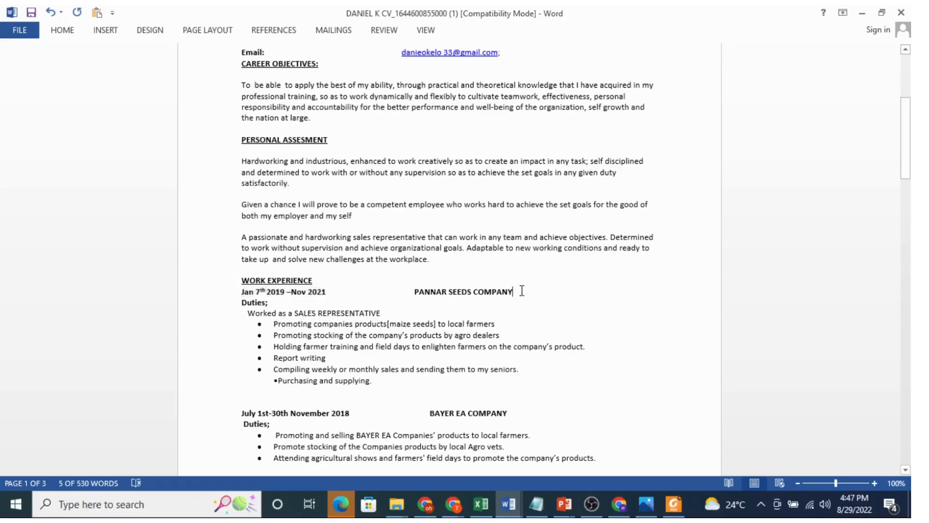
left_click_drag(525, 290, 422, 297)
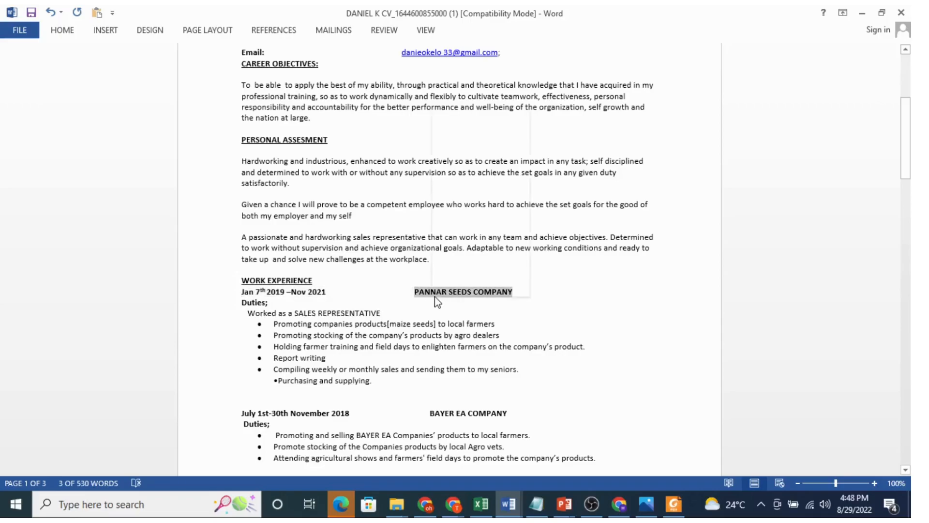
right_click(434, 296)
left_click(463, 118)
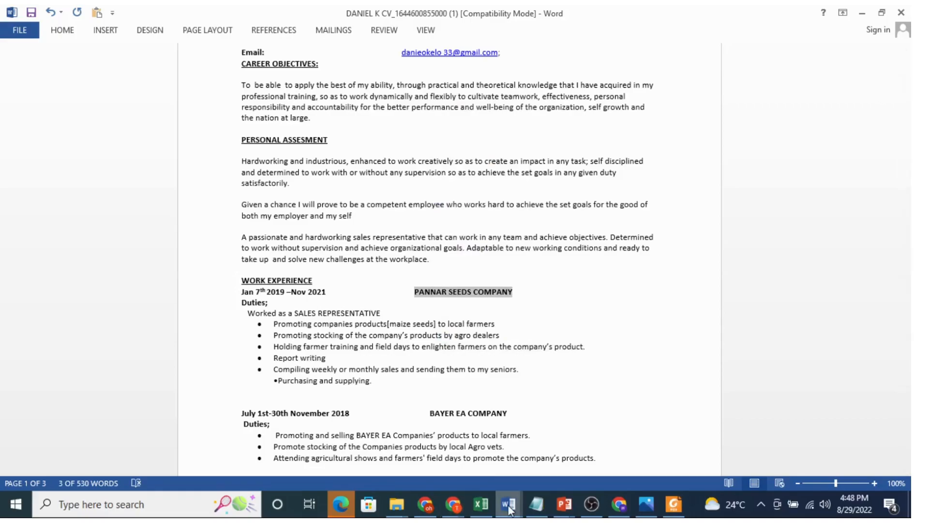
mouse_move(508, 508)
left_click(769, 443)
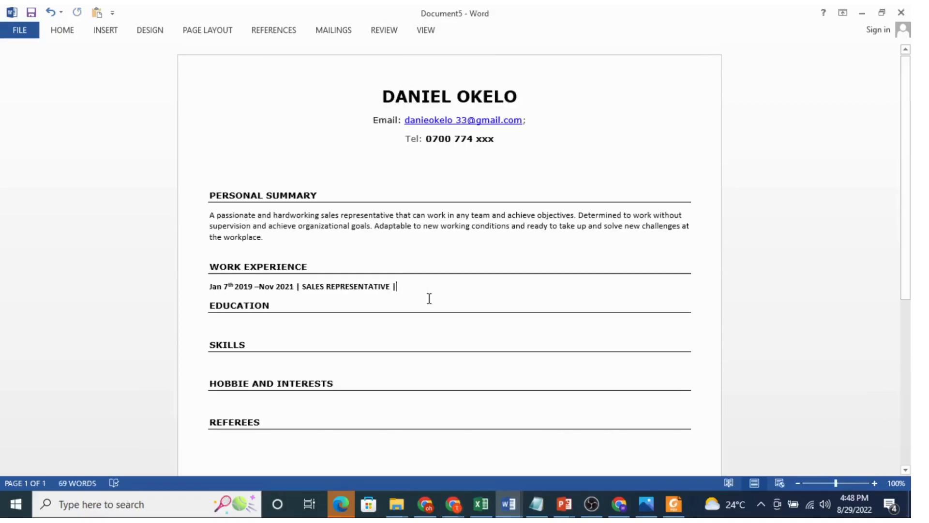
right_click(416, 295)
left_click(441, 151)
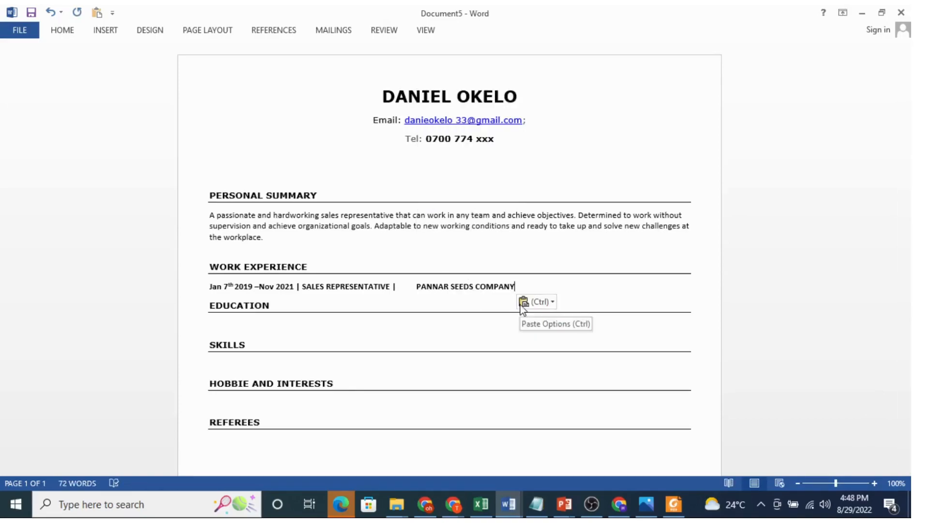
Copy the Pannar Seeds duties, from "Promoting companies products" to "Purchasing and supplying.", from the old CV and paste them below the job line in Document5
key("Return")
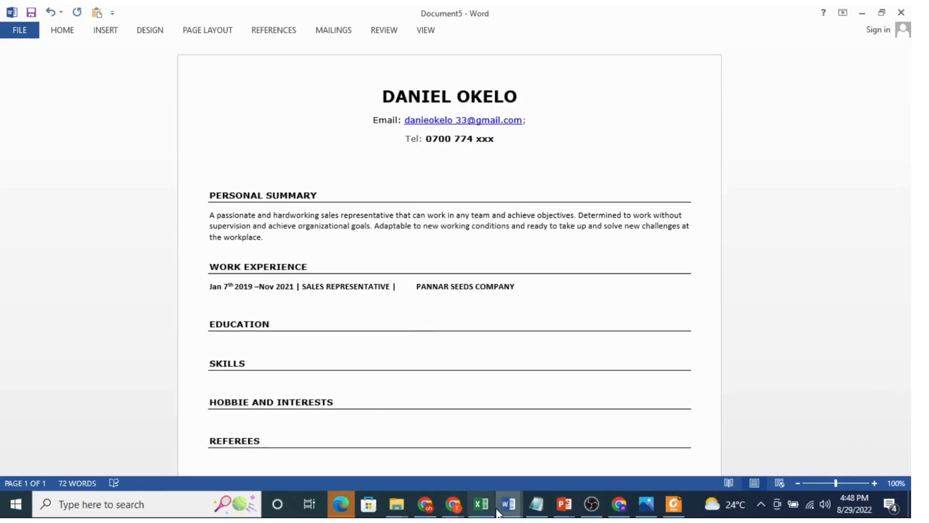
mouse_move(498, 505)
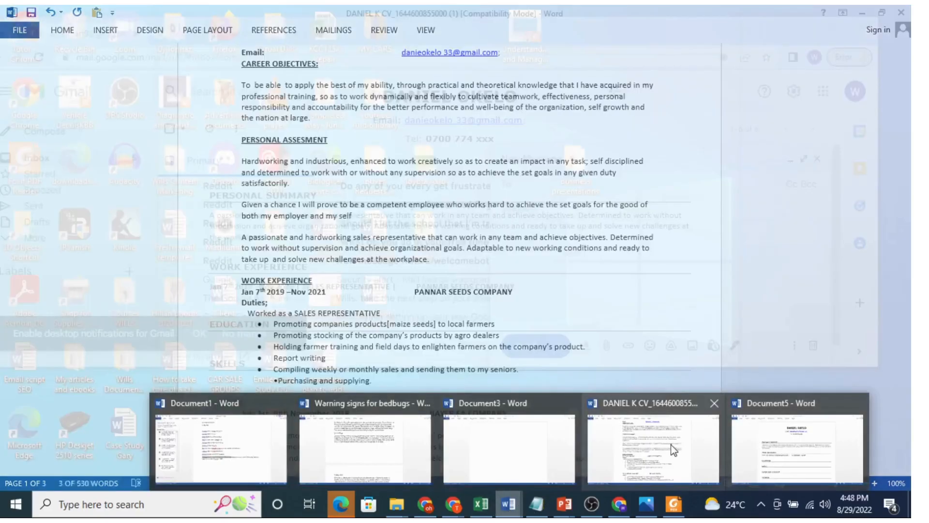
left_click(671, 444)
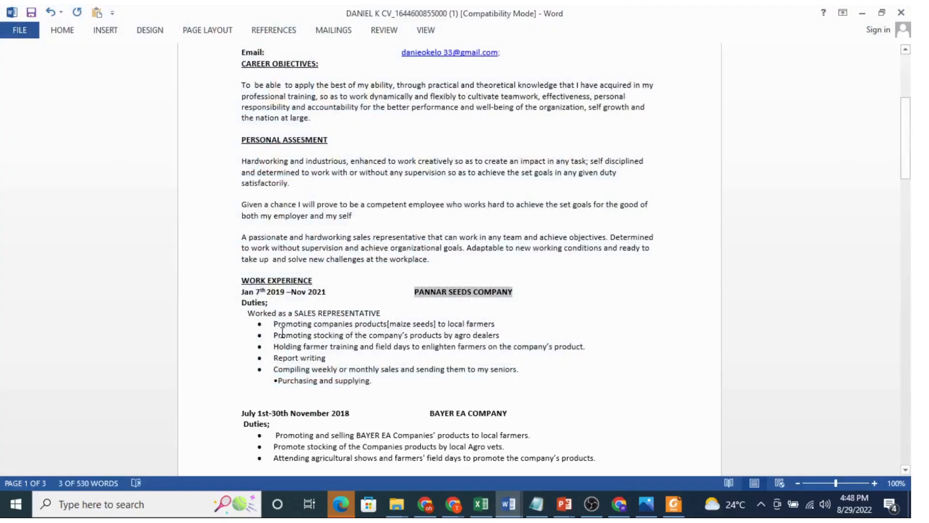
left_click_drag(275, 323, 427, 381)
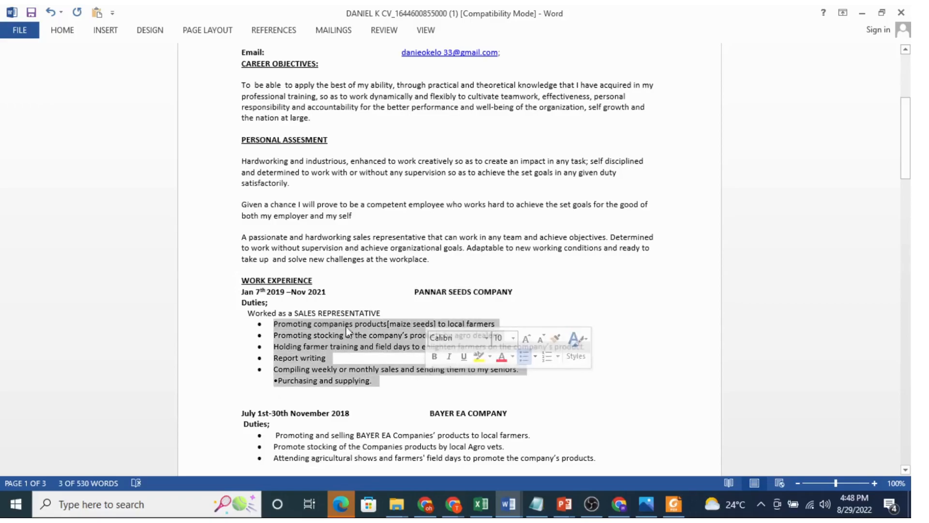
right_click(317, 326)
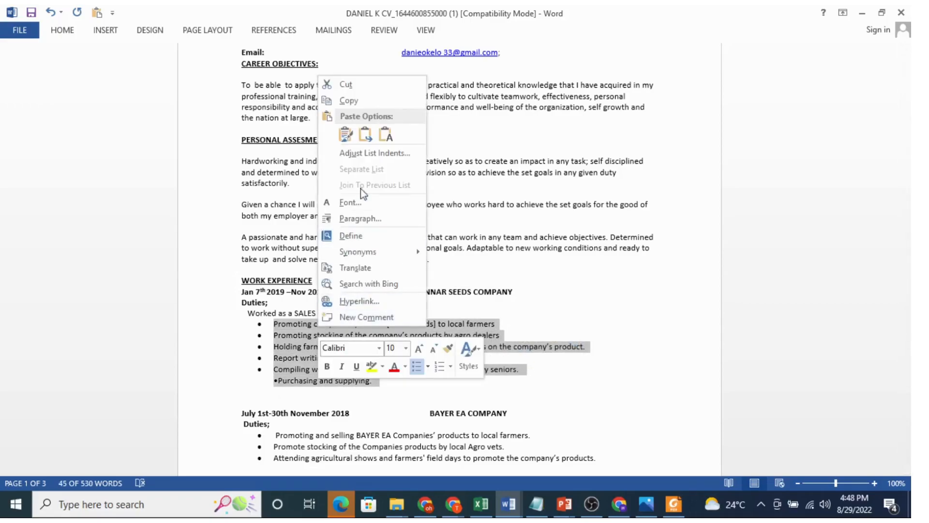
left_click(349, 102)
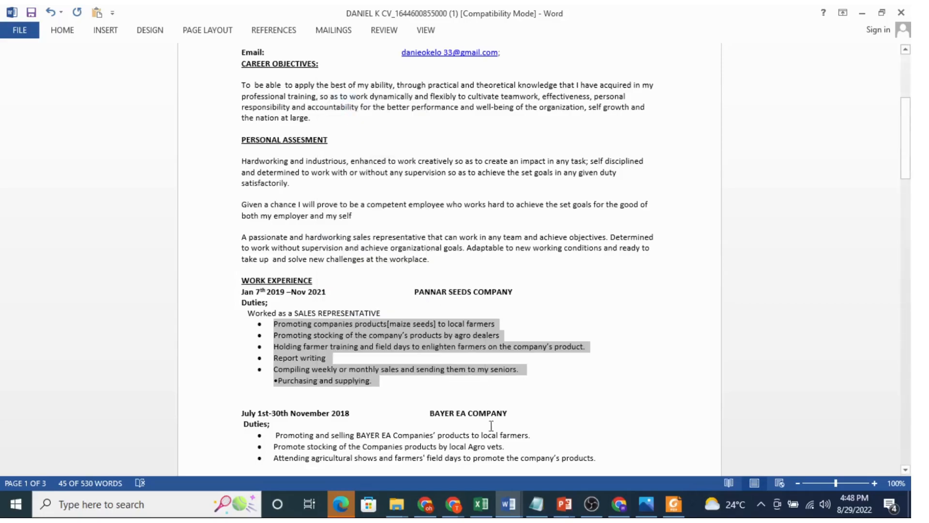
left_click(509, 506)
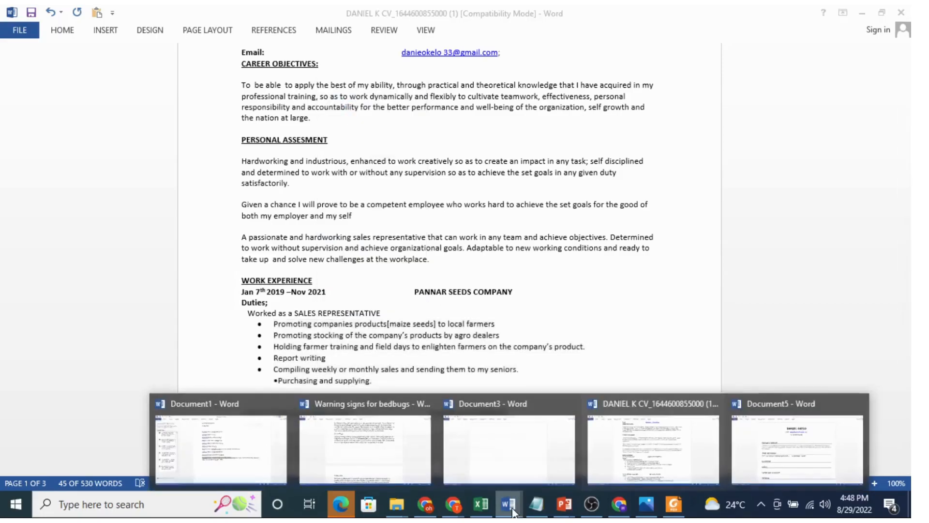
left_click(782, 440)
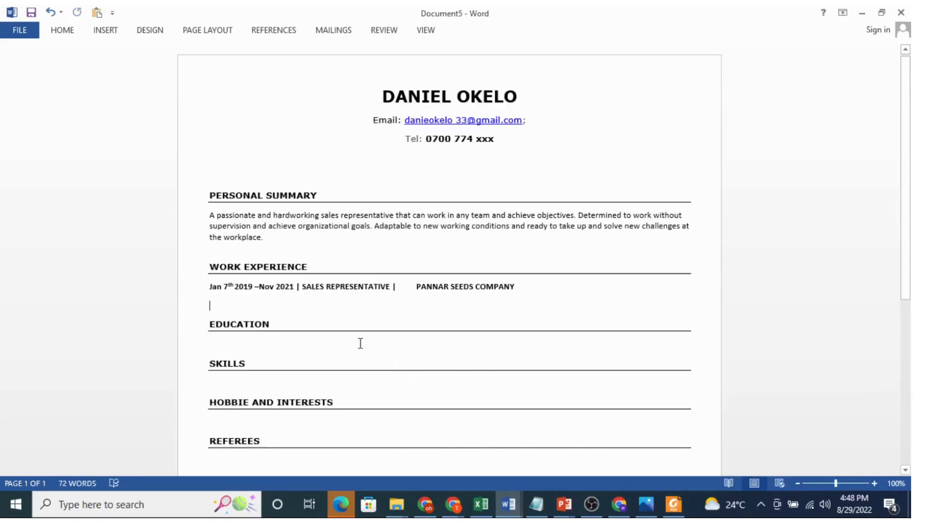
right_click(230, 309)
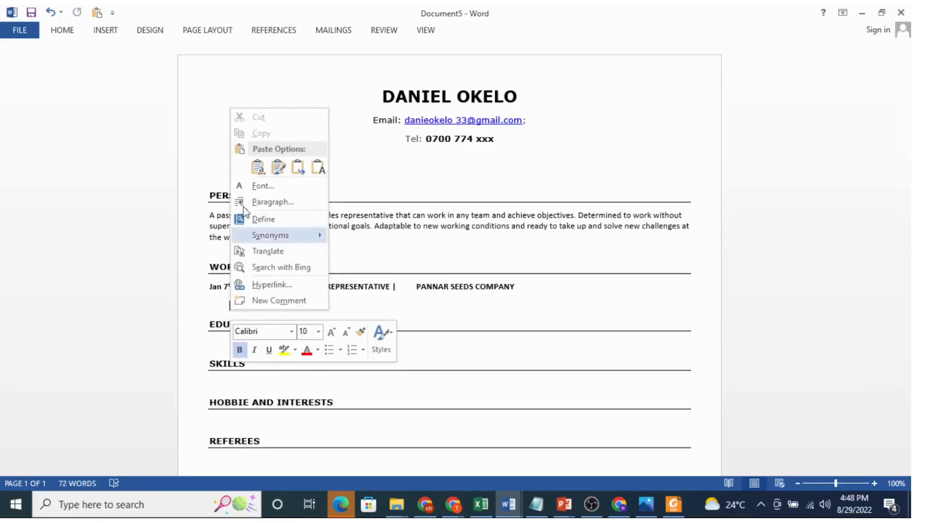
left_click(258, 177)
key("ctrl+v")
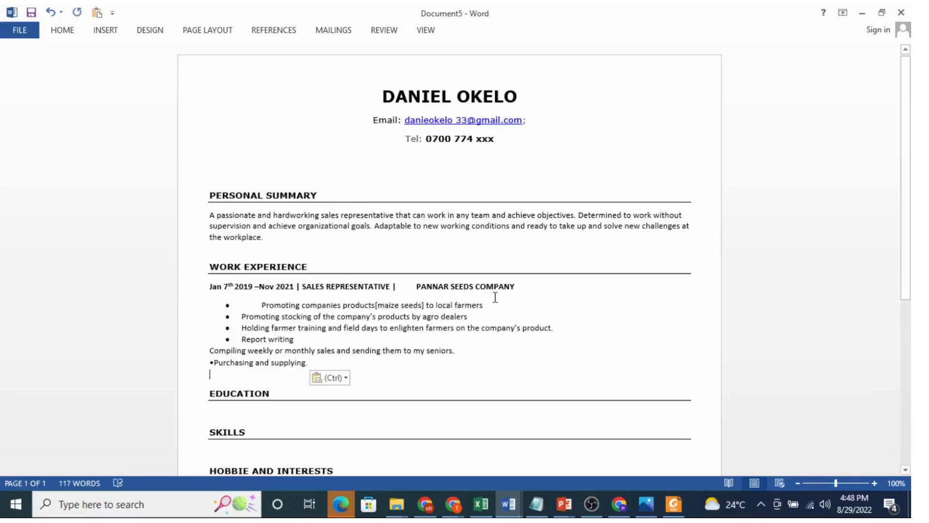
Insert the subheading "Accomplishments" on a new line between the job line and the duties, indented by four tab stops
left_click(524, 288)
key("Return")
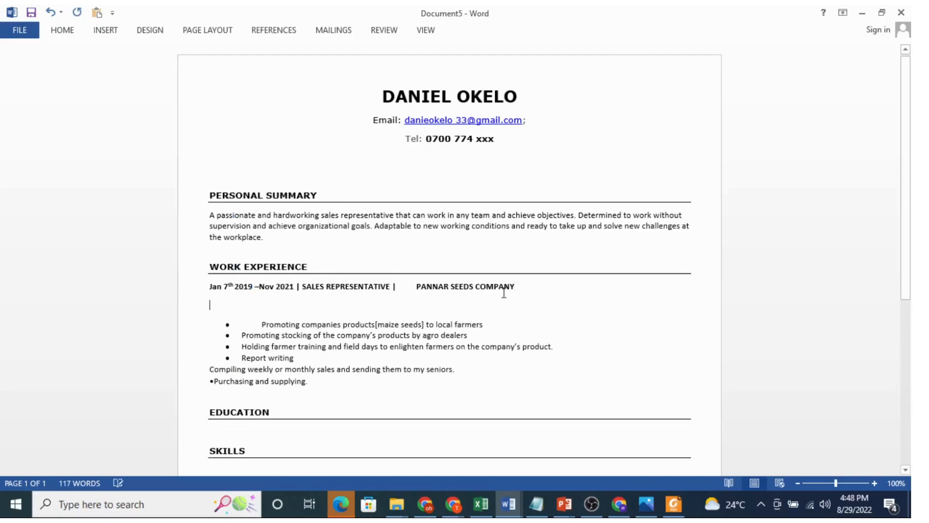
type("Accomplishments")
key("Tab")
key("Tab")
key("Tab")
key("Tab")
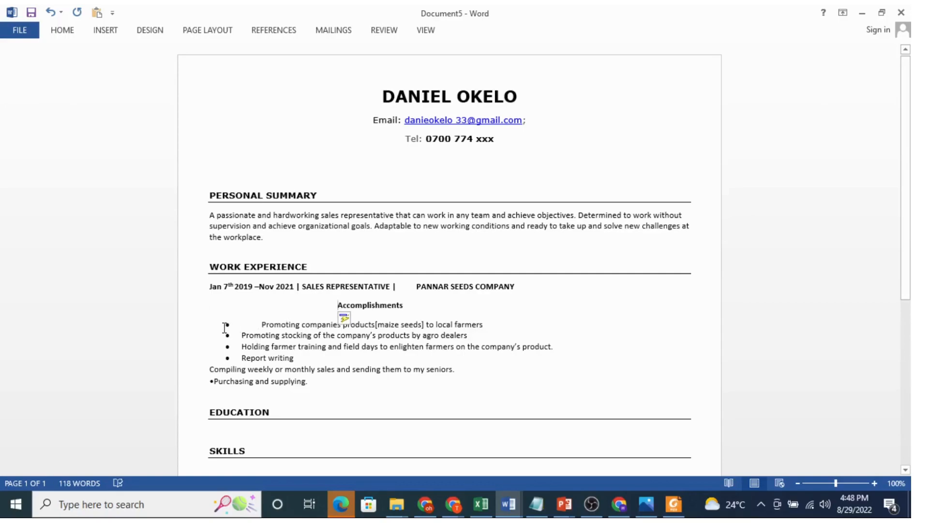
Indent the four bulleted duties so their text lines up beneath the "Accomplishments" subheading
left_click_drag(224, 328, 309, 362)
key("Tab")
key("Tab")
key("Tab")
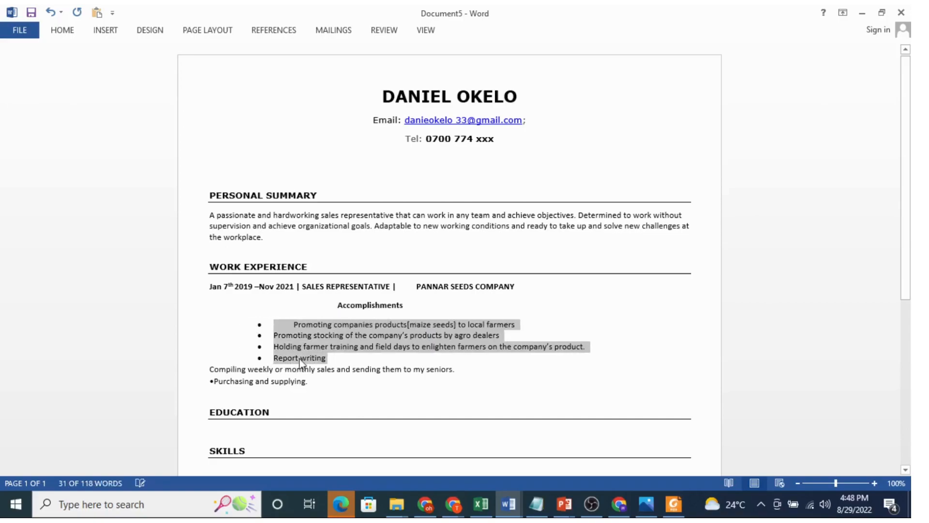
key("Tab")
key("Tab")
key("Tab")
key("Tab")
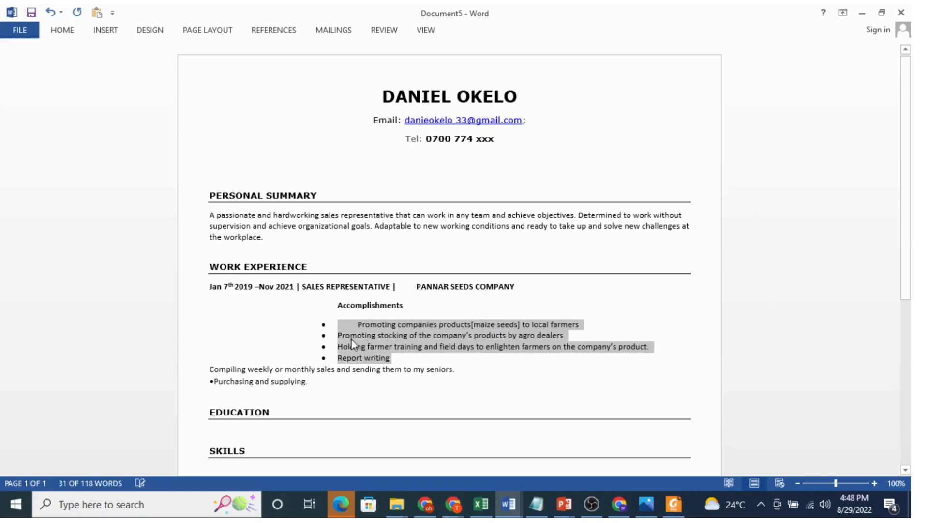
Remove the extra spaces before "Promoting companies products" in the first duty while keeping its bullet
double_click(357, 325)
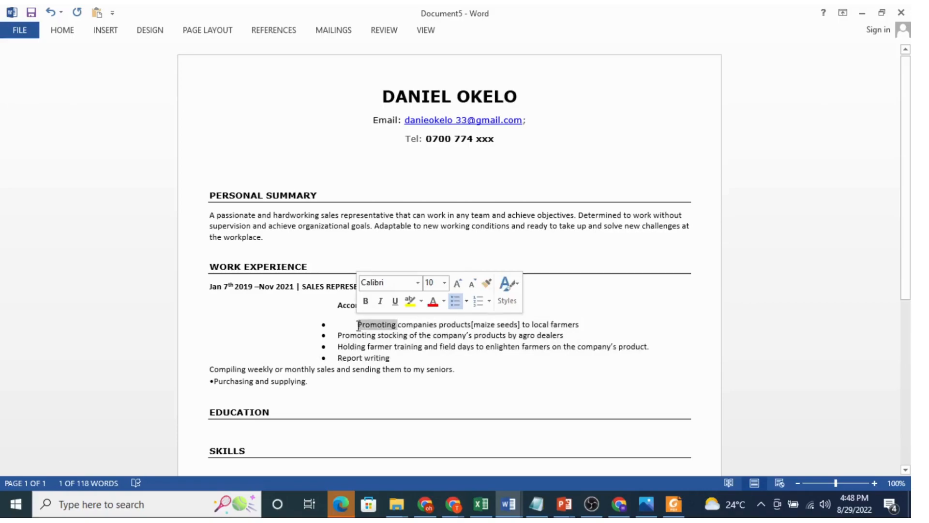
left_click(357, 325)
key("BackSpace")
key("BackSpace")
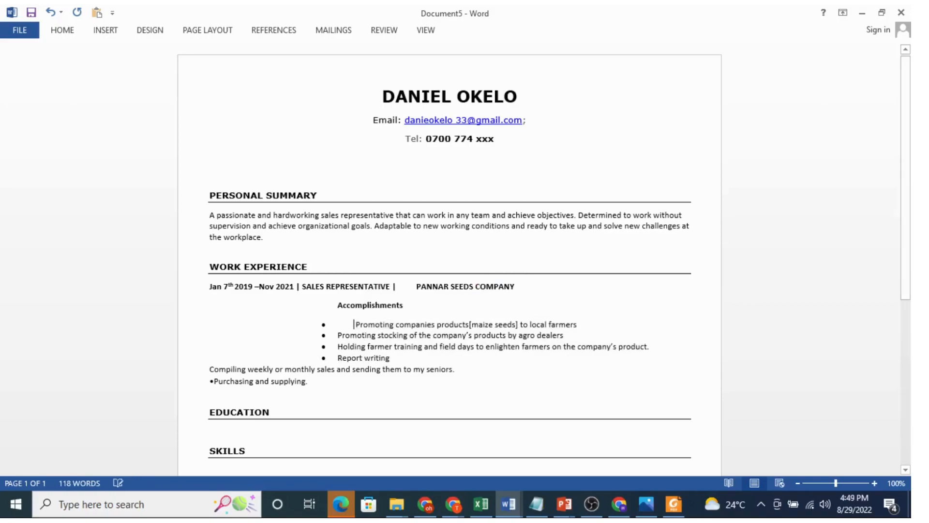
key("BackSpace")
key("BackSpace")
key("BackSpace")
key("BackSpace")
key("BackSpace")
key("BackSpace")
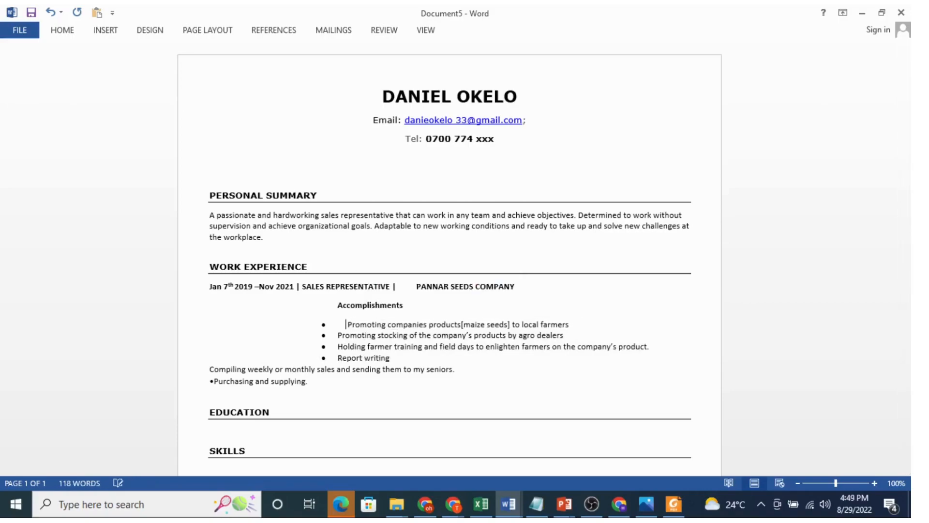
key("BackSpace")
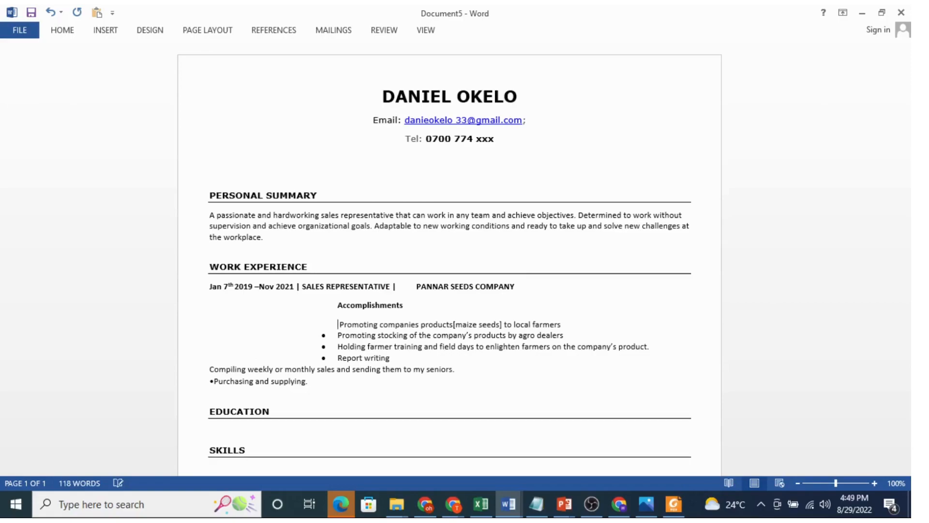
left_click(50, 12)
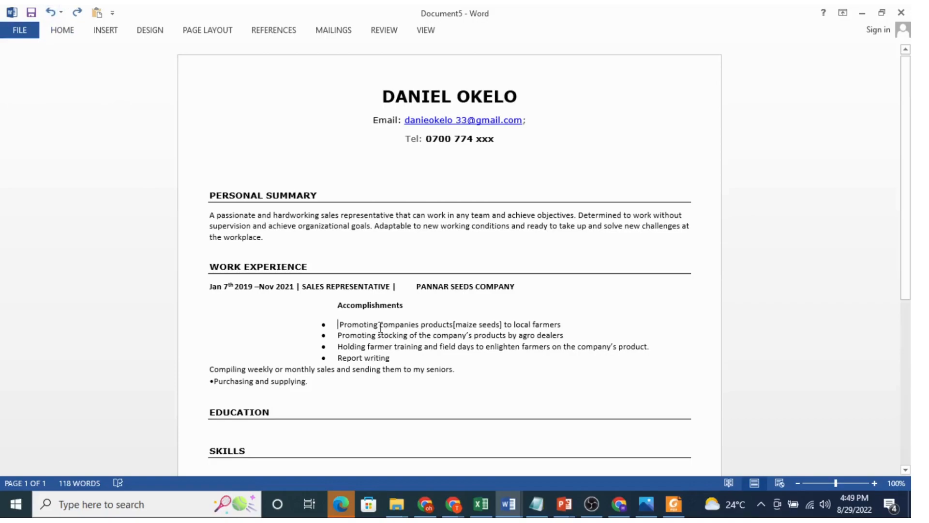
Change "Promoting" to "Promoted" in the first and second bulleted duties
left_click(378, 325)
key("BackSpace")
key("BackSpace")
key("BackSpace")
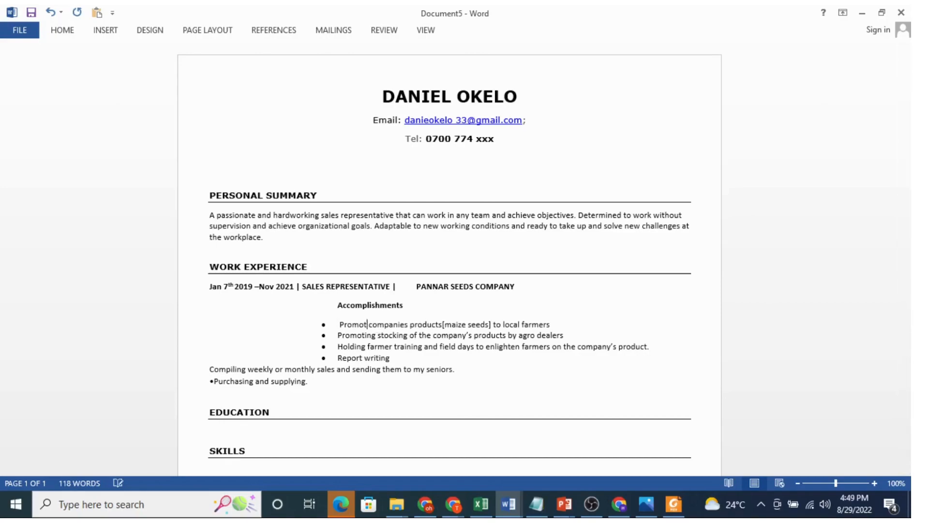
type("ed")
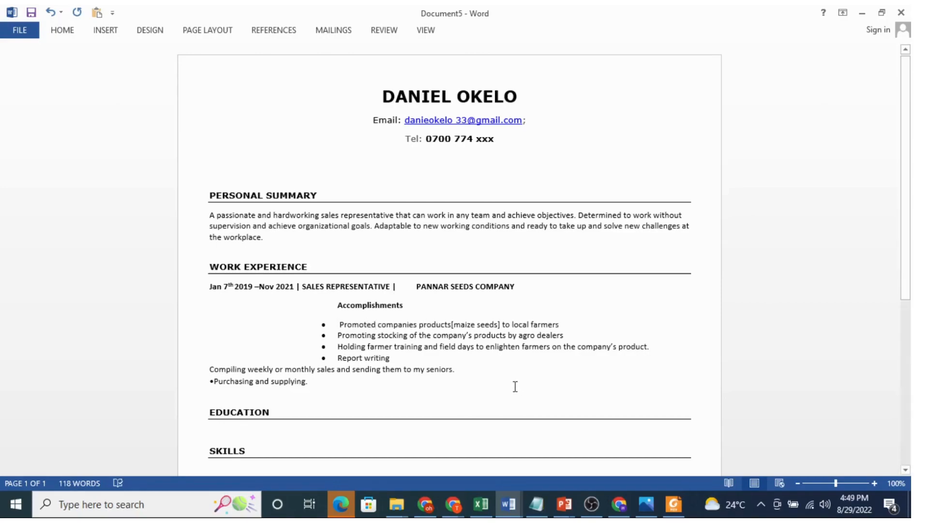
left_click(376, 336)
key("BackSpace")
key("BackSpace")
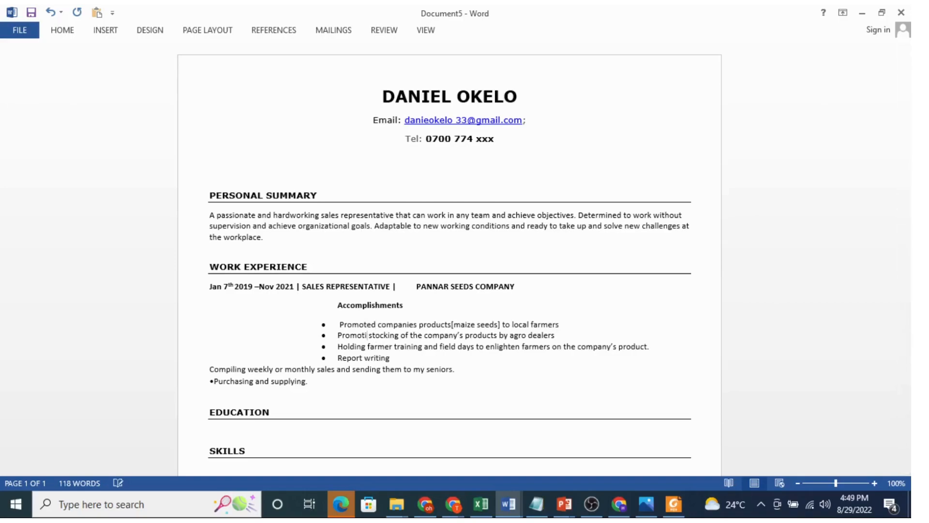
key("BackSpace")
type("ed")
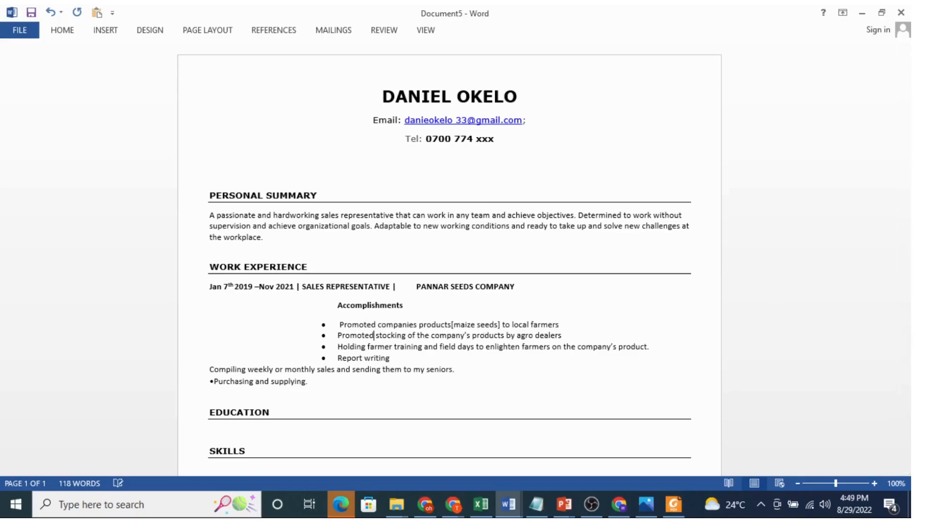
Change "Holding" to "Held" in the third bulleted duty about farmer training and field days
left_click(367, 347)
key("BackSpace")
key("BackSpace")
key("BackSpace")
key("BackSpace")
key("BackSpace")
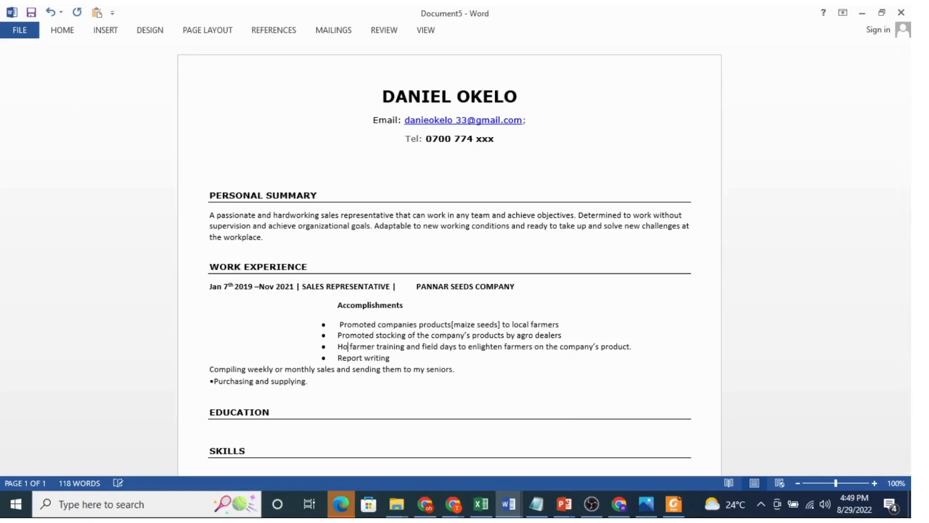
type("eld")
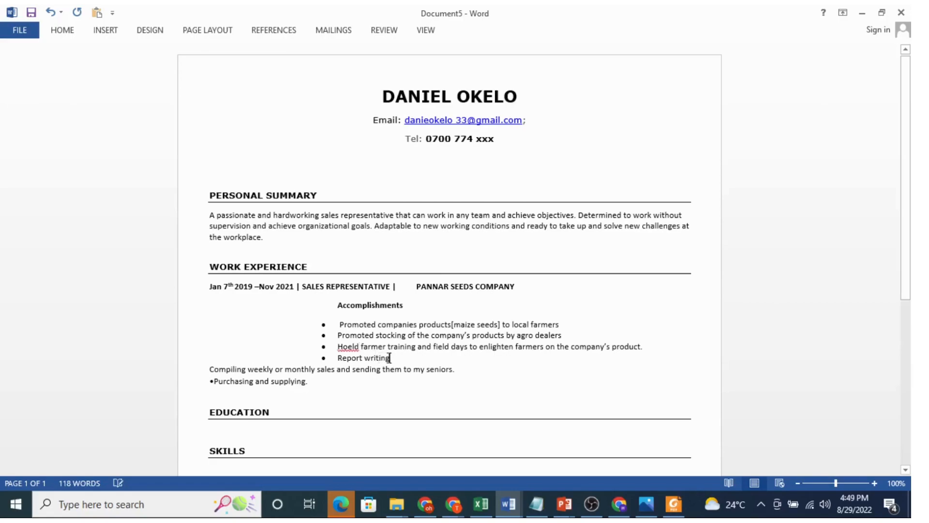
left_click(348, 347)
key("BackSpace")
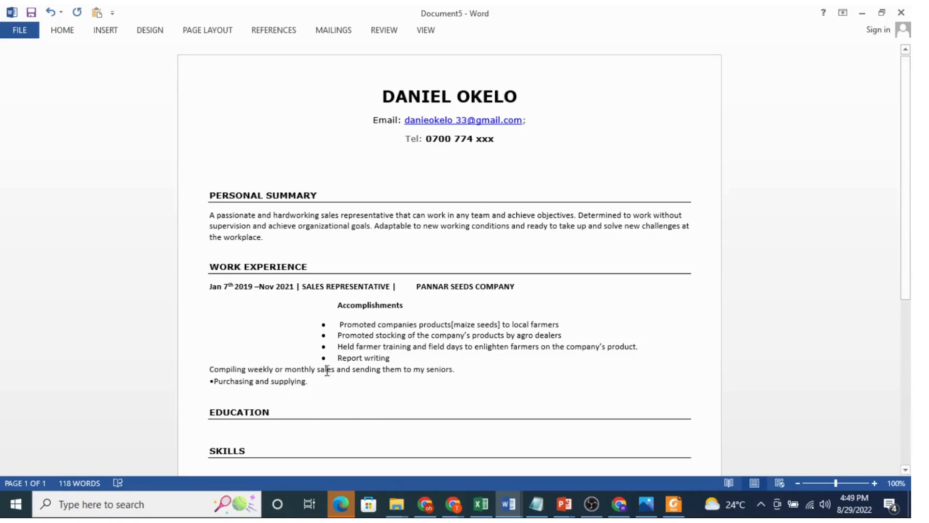
Turn the unbulleted "Compiling weekly or monthly sales" line into a bulleted duty directly below "Report writing"
left_click(210, 370)
key("Tab")
key("Tab")
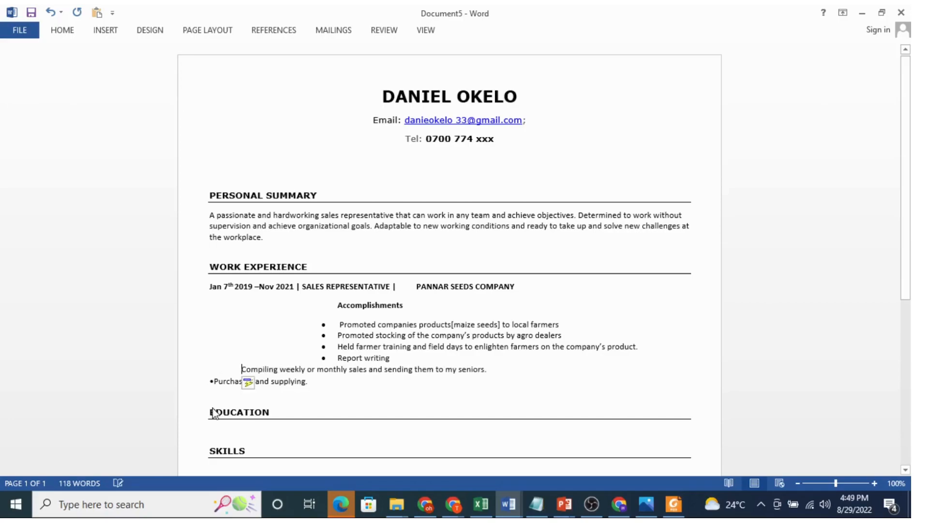
key("Tab")
key("Tab")
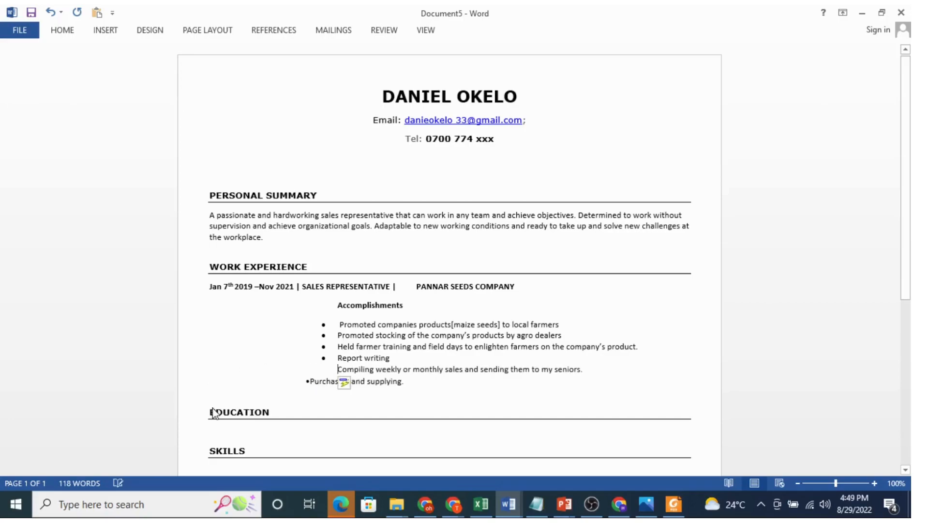
key("BackSpace")
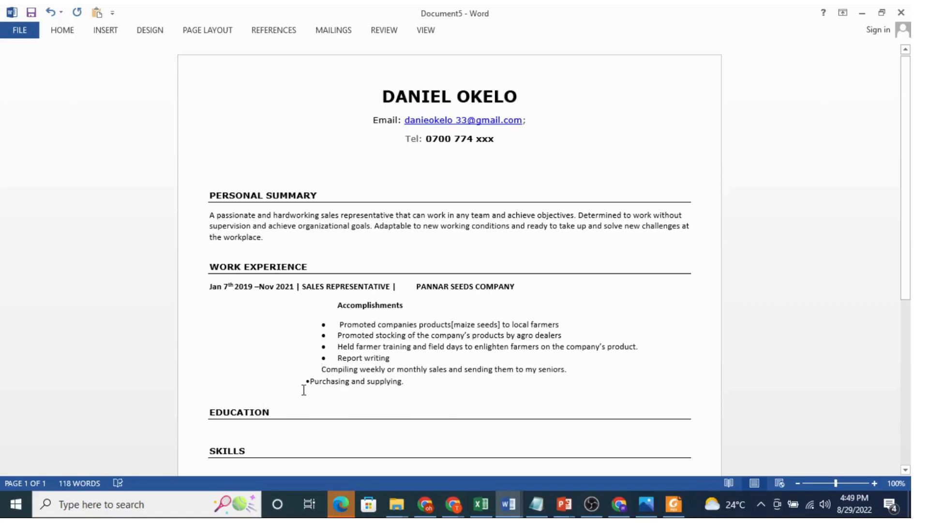
key("BackSpace")
key("BackSpace")
key("BackSpace")
key("BackSpace")
key("BackSpace")
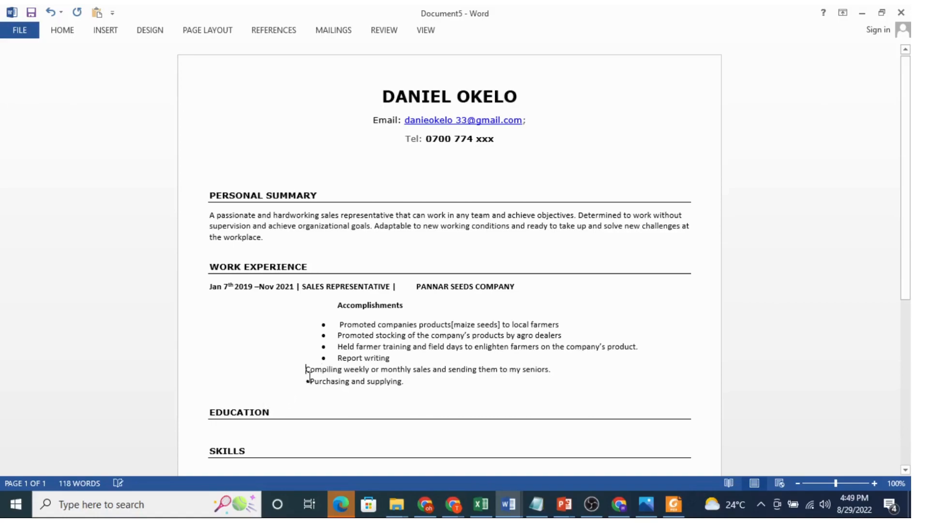
key("BackSpace")
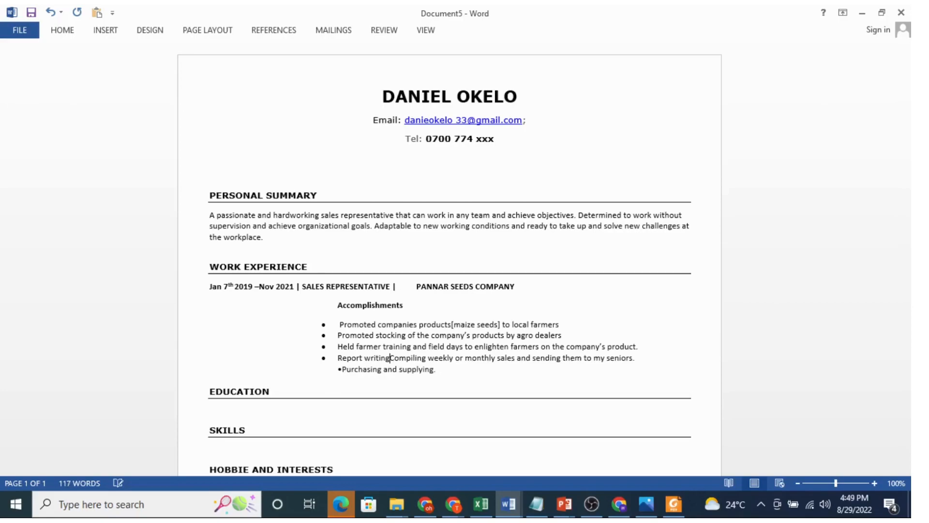
key("Return")
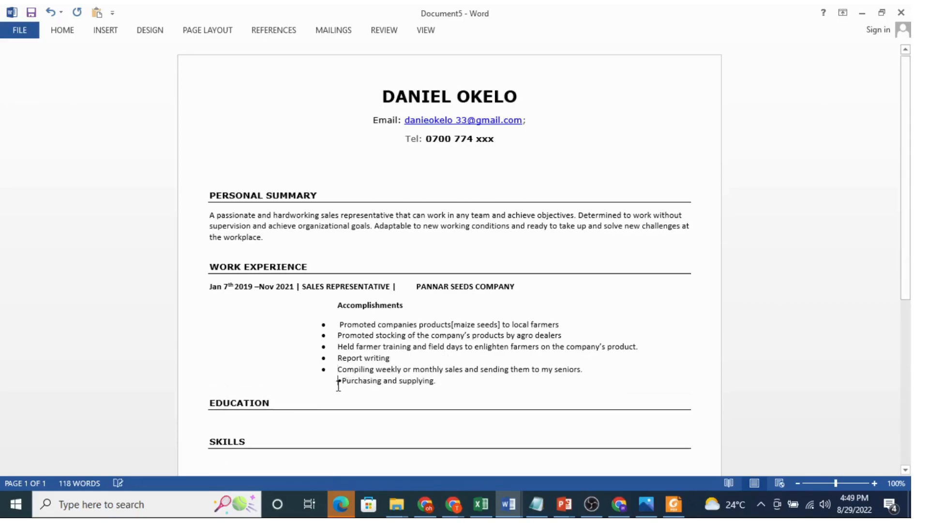
Make "Purchasing and supplying." the last bulleted duty in the list and delete its extra manual bullet character
key("BackSpace")
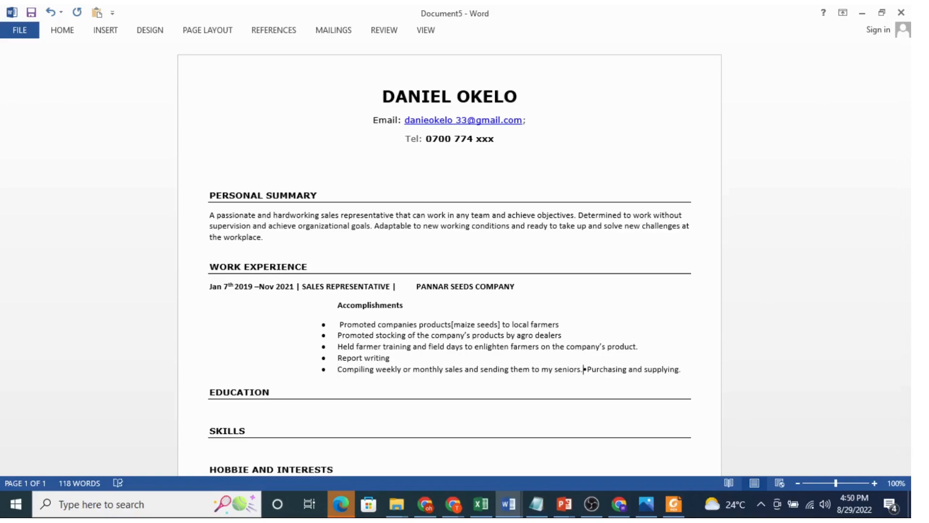
key("Return")
key("Delete")
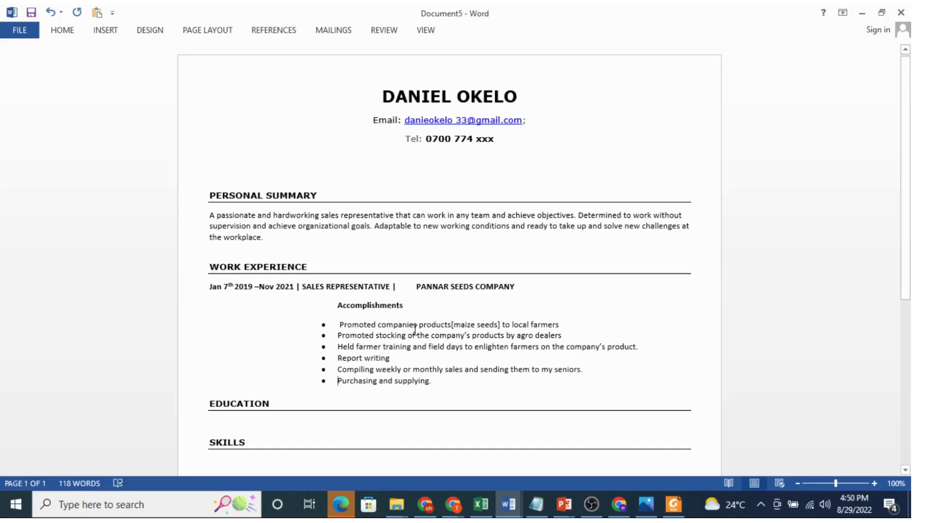
scroll(386, 328, "down", 2)
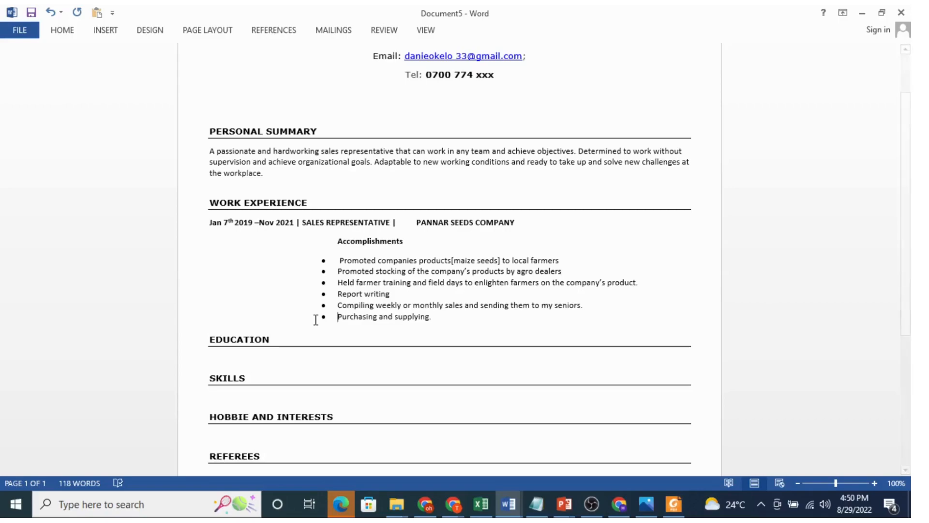
key("alt")
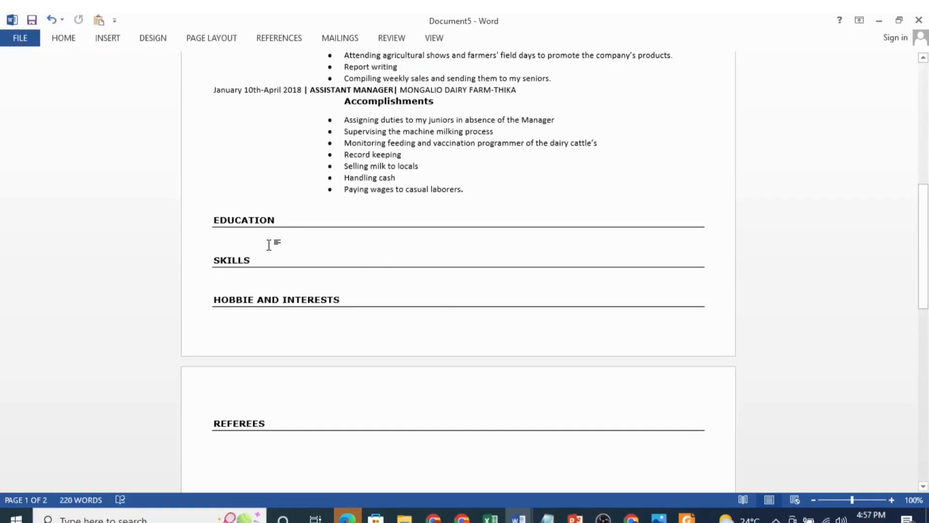
Paste the dates "Sept 2014 – July 2017" under the EDUCATION heading and add a "|" separator after them
right_click(235, 246)
left_click(284, 304)
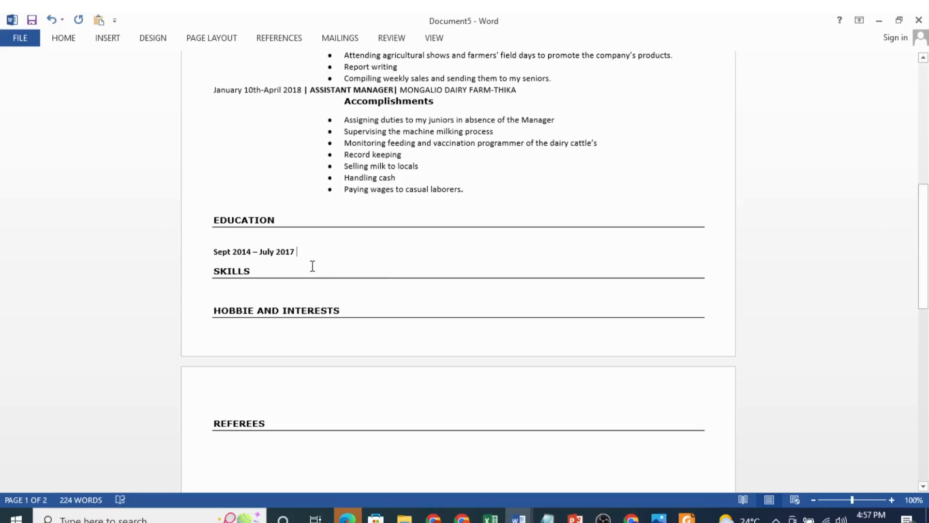
type("|")
Copy "Diploma in Agriculture" from the old CV document and paste it after the education dates in Document5, followed by a "|" separator
left_click(518, 519)
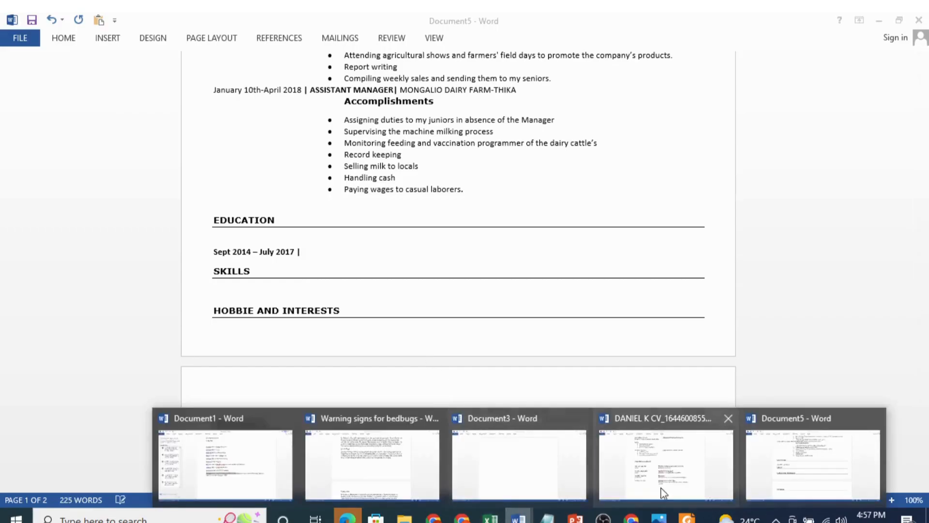
left_click(661, 486)
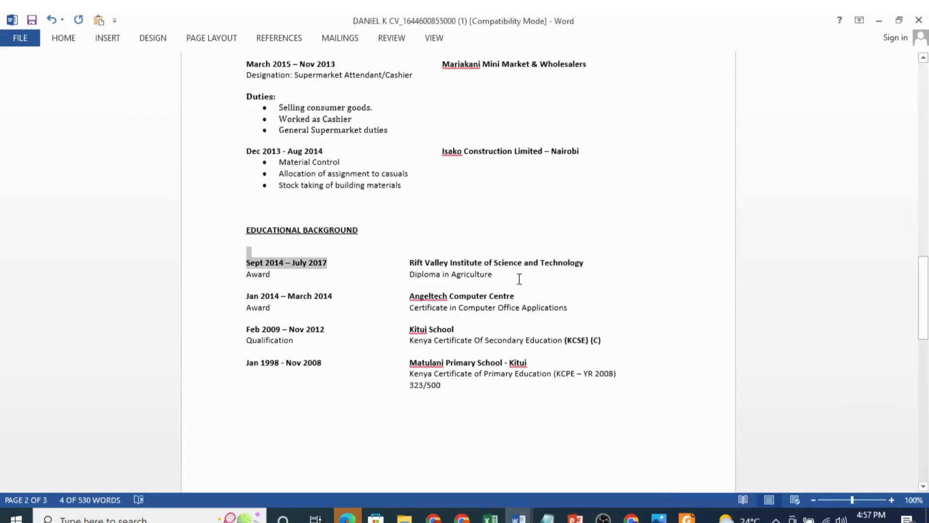
left_click_drag(504, 275, 411, 274)
right_click(427, 280)
left_click(447, 298)
left_click(518, 519)
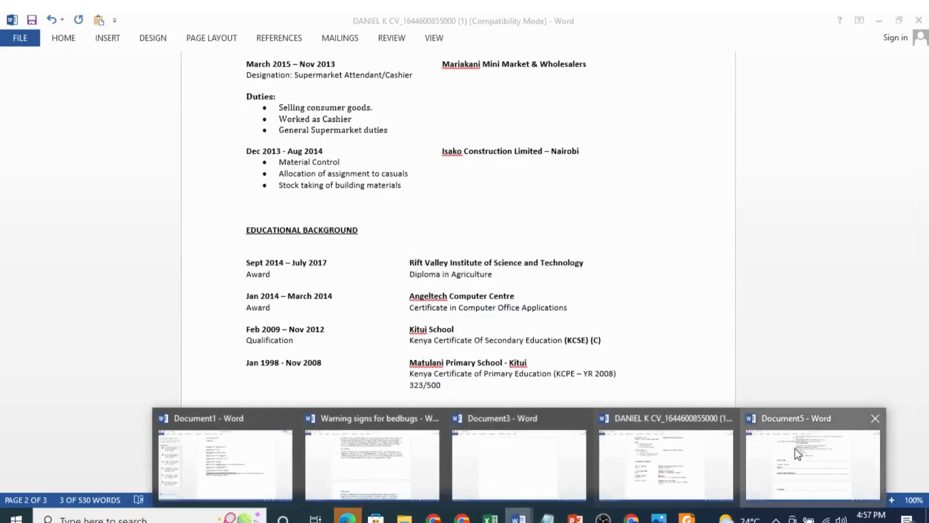
left_click(763, 432)
right_click(314, 255)
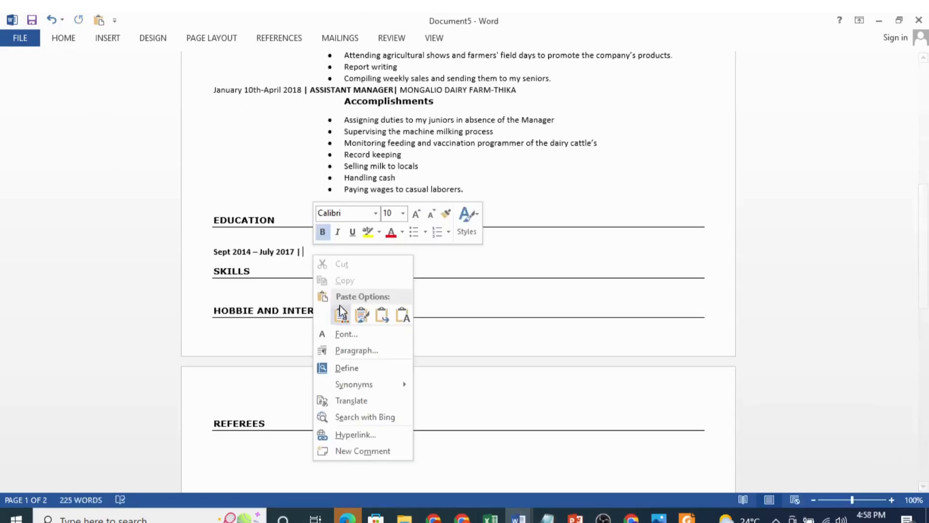
left_click(341, 314)
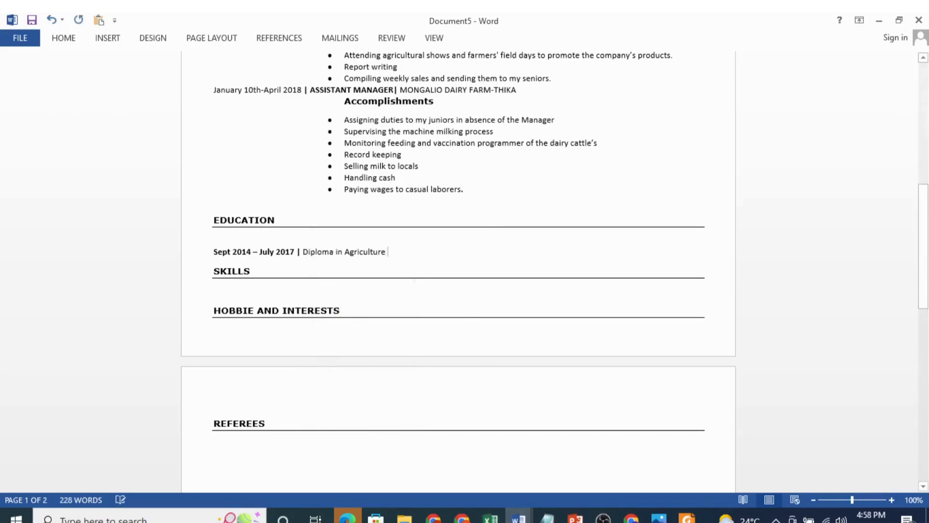
type("|")
Copy "Rift Valley Institute of Science and Technology" from the old CV and paste it at the end of the diploma line in Document5
left_click(518, 517)
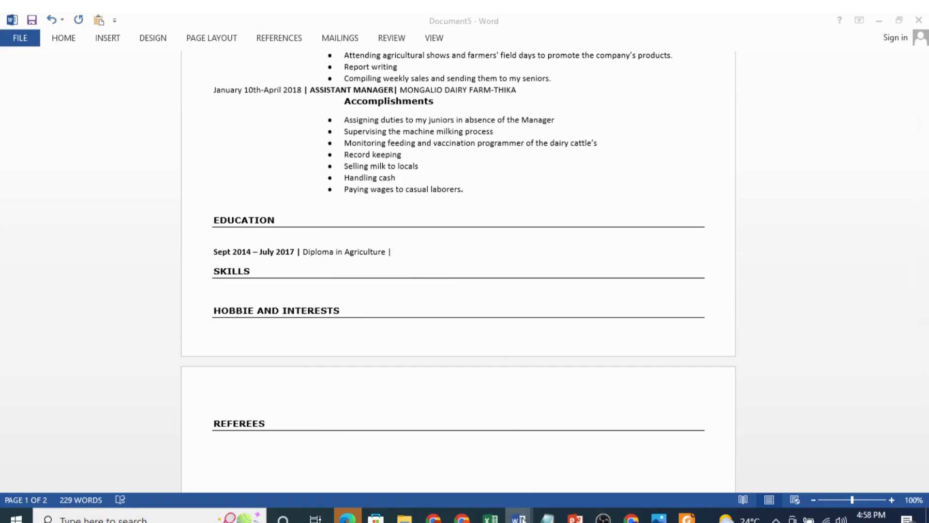
left_click(656, 480)
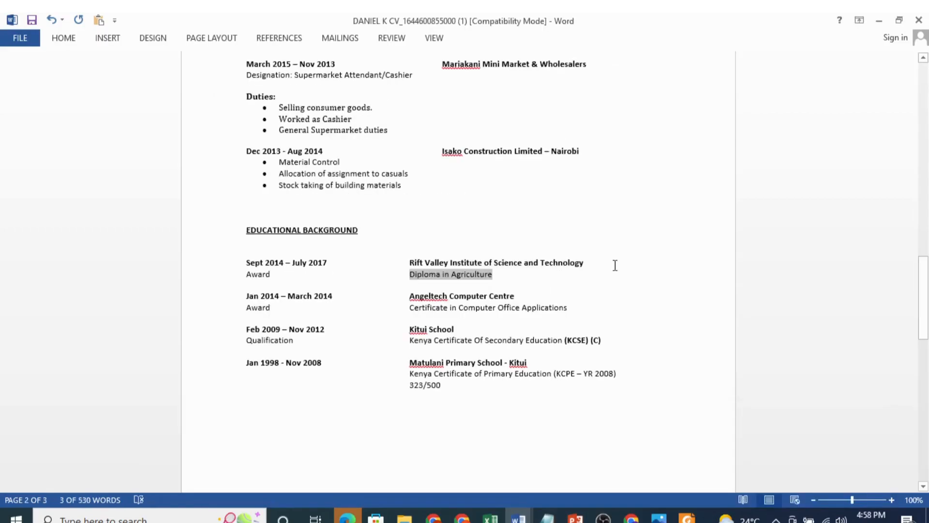
left_click_drag(614, 265, 411, 266)
right_click(415, 265)
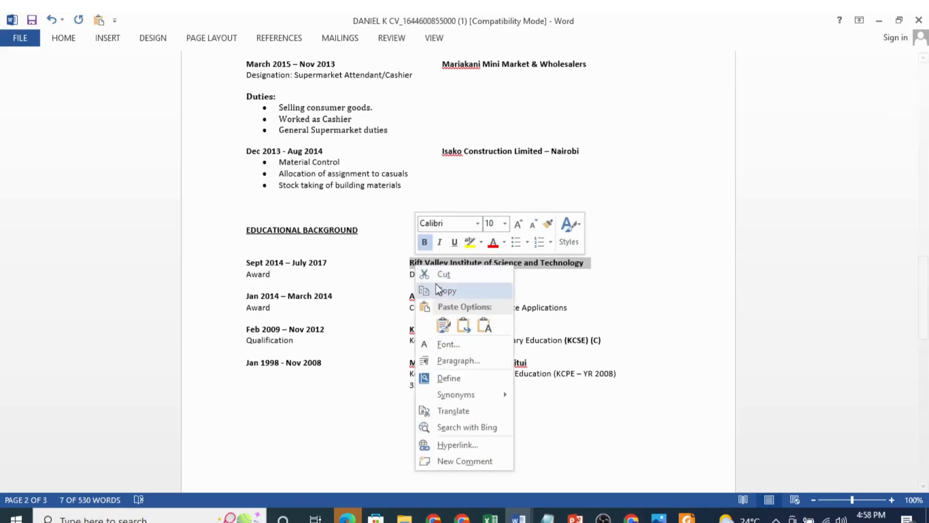
left_click(441, 290)
left_click(519, 518)
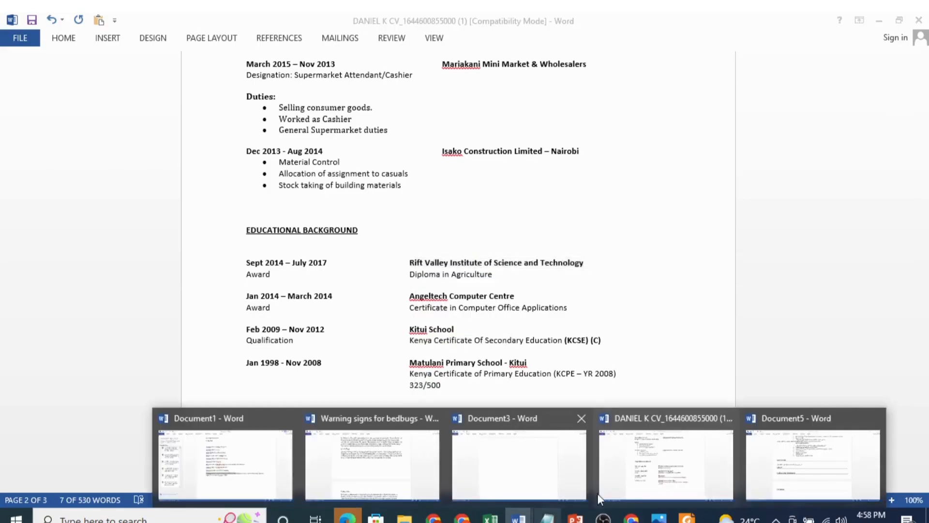
left_click(824, 472)
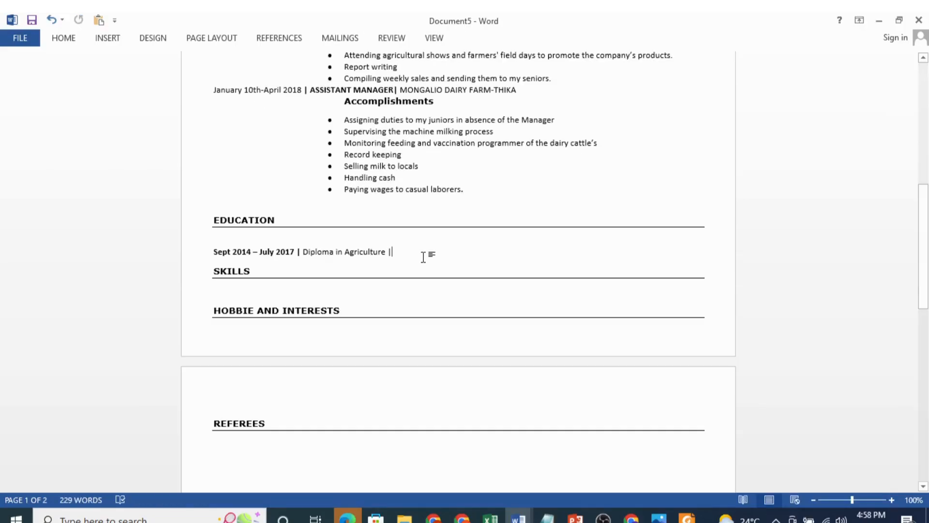
key("ctrl+v")
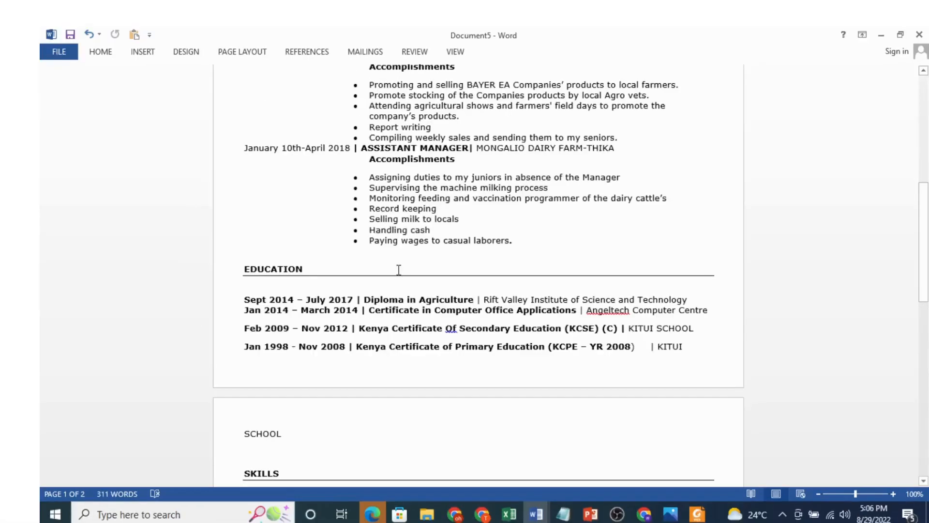
Review the whole rebuilt CV, covering the personal summary, work experience, education, skills, hobbies and referees sections
scroll(432, 243, "down", 3)
scroll(431, 247, "up", 9)
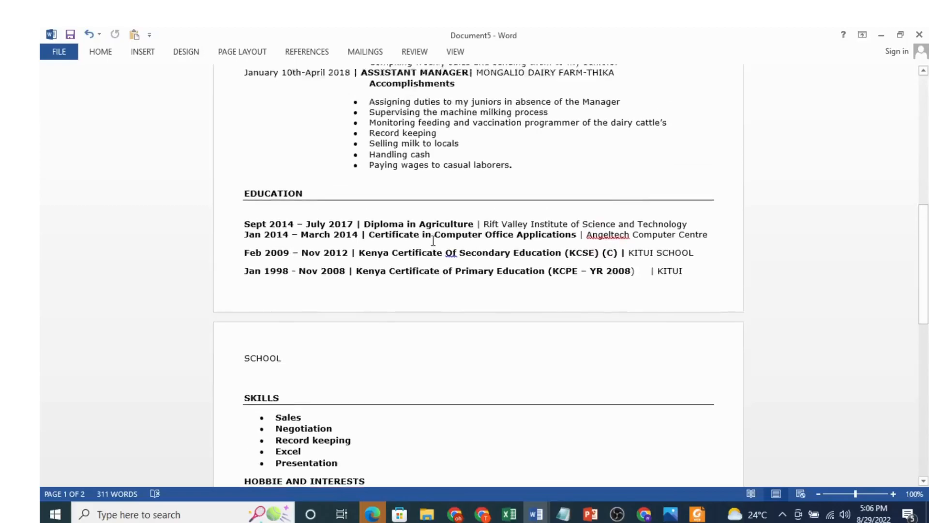
scroll(430, 252, "down", 5)
scroll(430, 252, "down", 2)
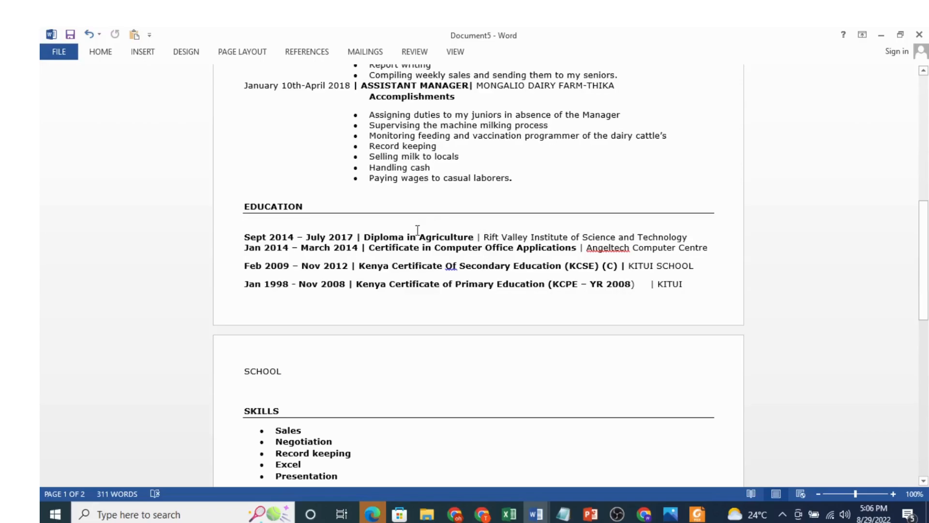
scroll(401, 215, "down", 3)
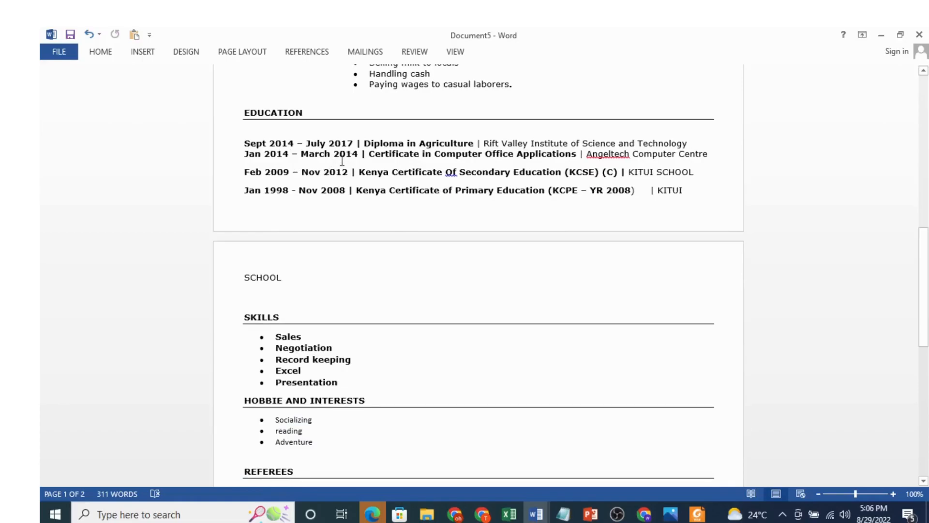
scroll(371, 250, "down", 1)
scroll(371, 249, "down", 2)
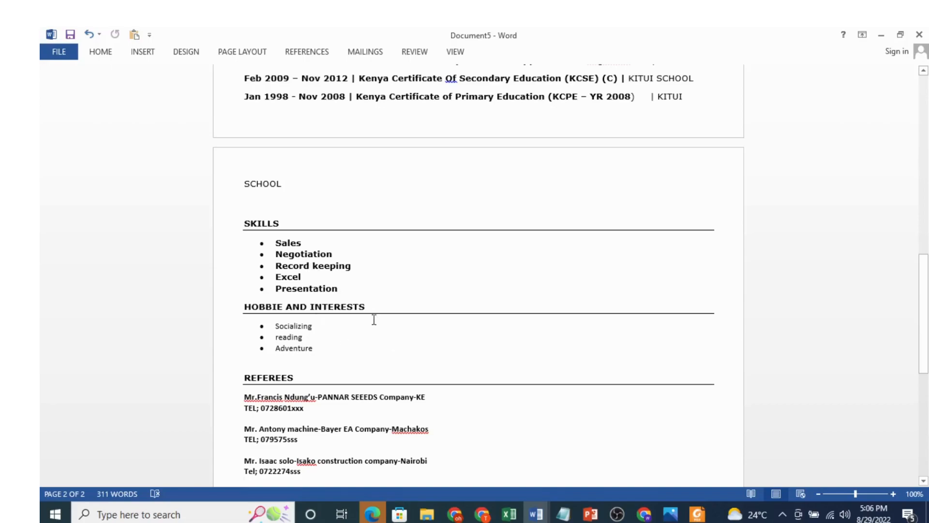
scroll(338, 304, "down", 3)
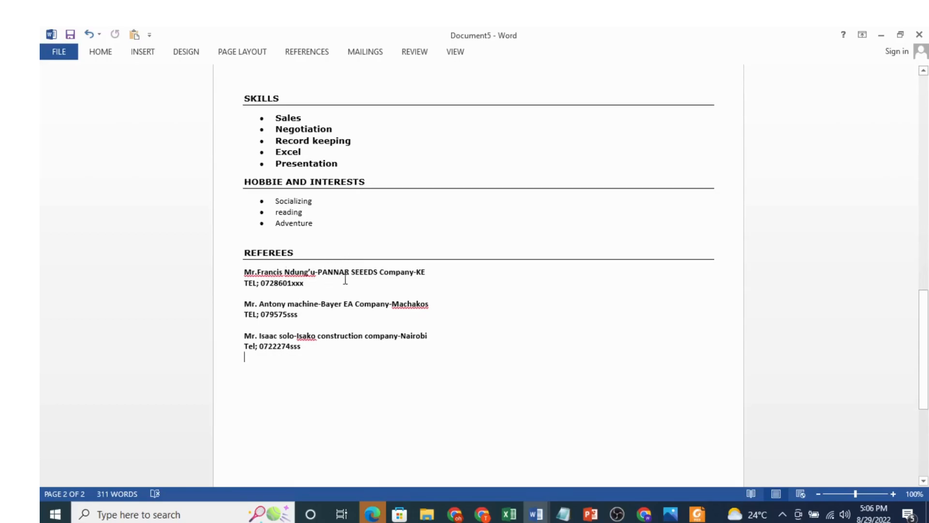
scroll(345, 279, "up", 8)
scroll(345, 279, "up", 10)
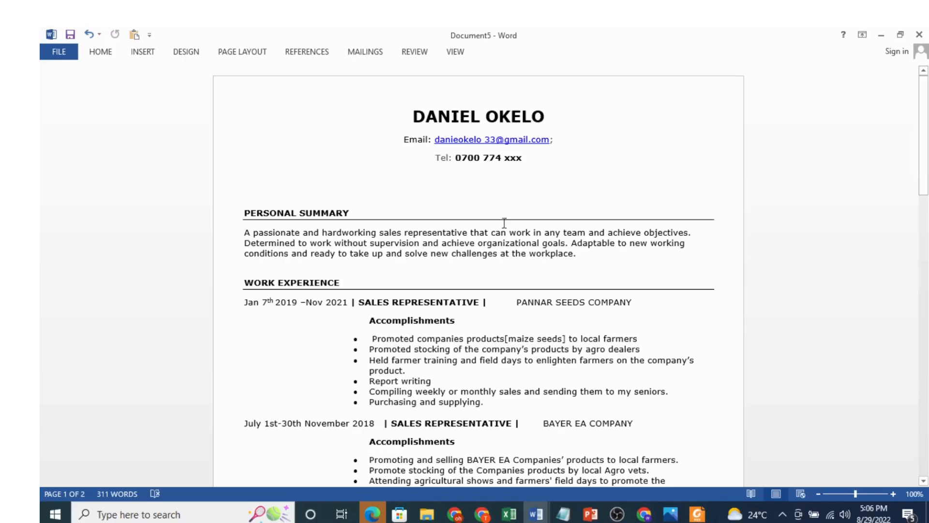
scroll(505, 218, "down", 3)
scroll(504, 223, "down", 15)
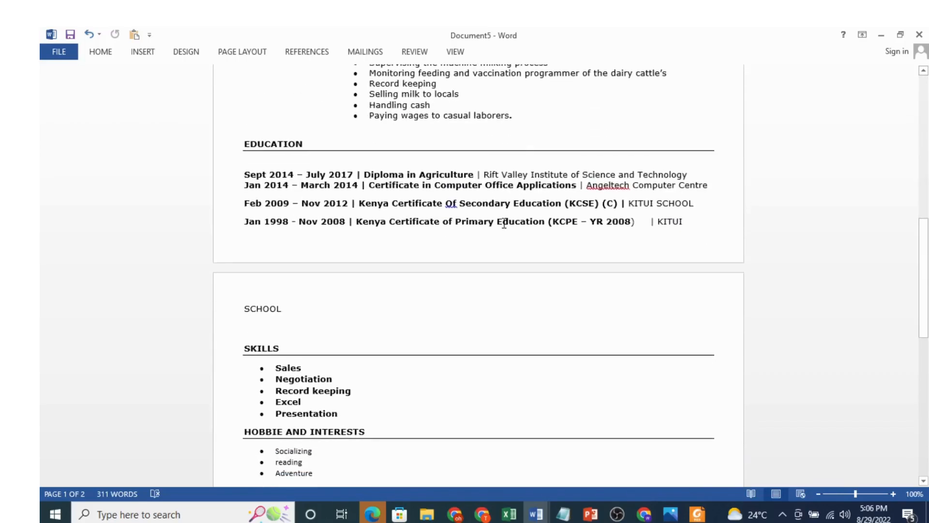
scroll(504, 223, "down", 5)
scroll(505, 223, "up", 10)
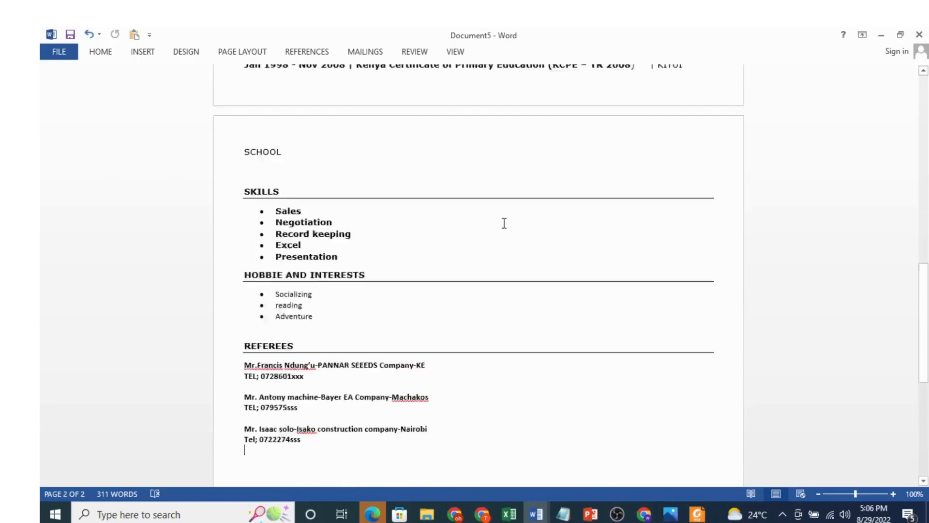
scroll(504, 223, "up", 15)
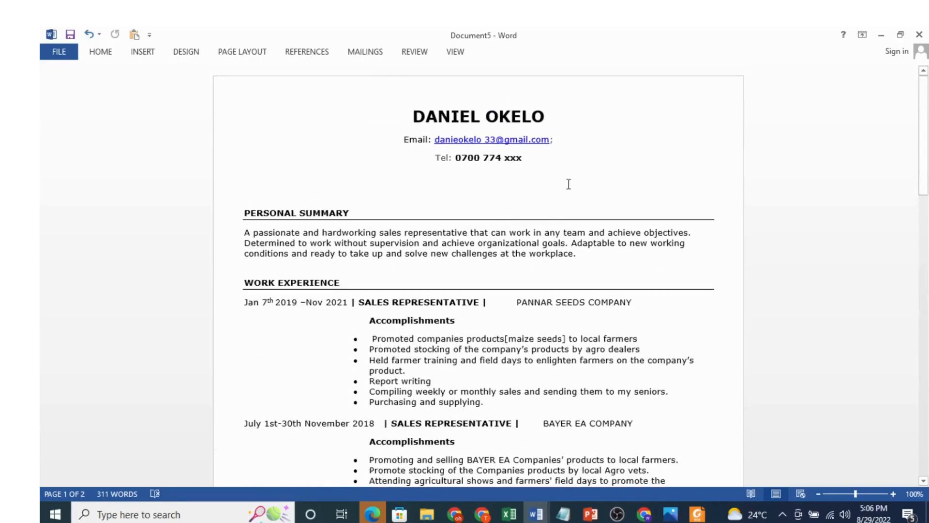
scroll(612, 220, "down", 10)
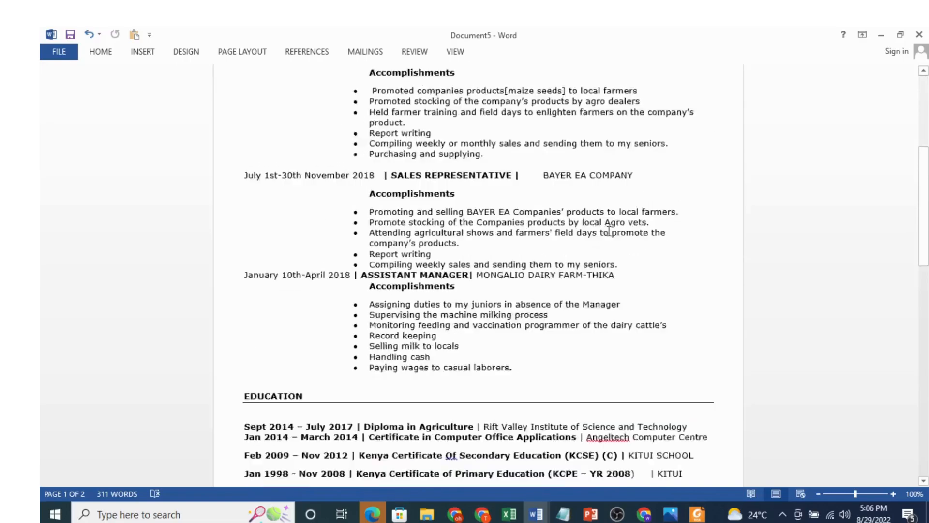
scroll(609, 230, "up", 9)
scroll(609, 231, "up", 1)
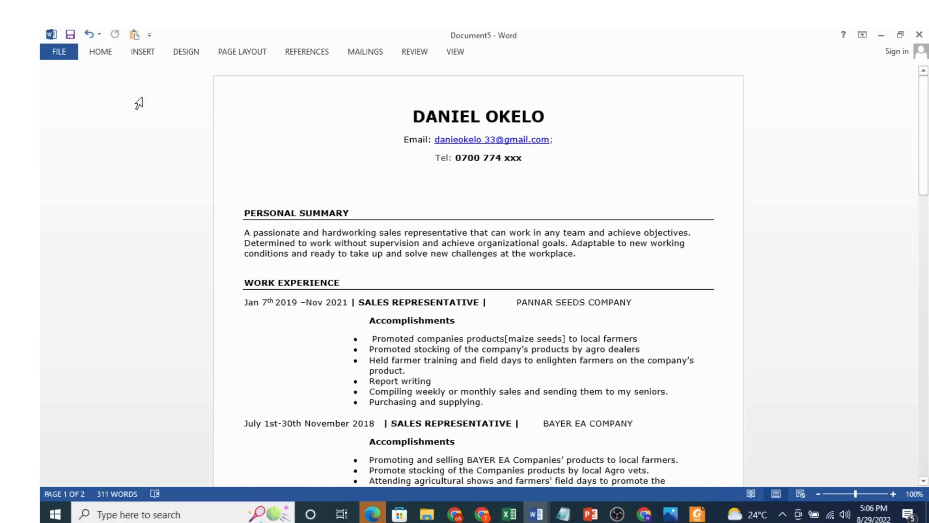
View the document's file information and saving options, and return to the CV to look through its pages
left_click(63, 56)
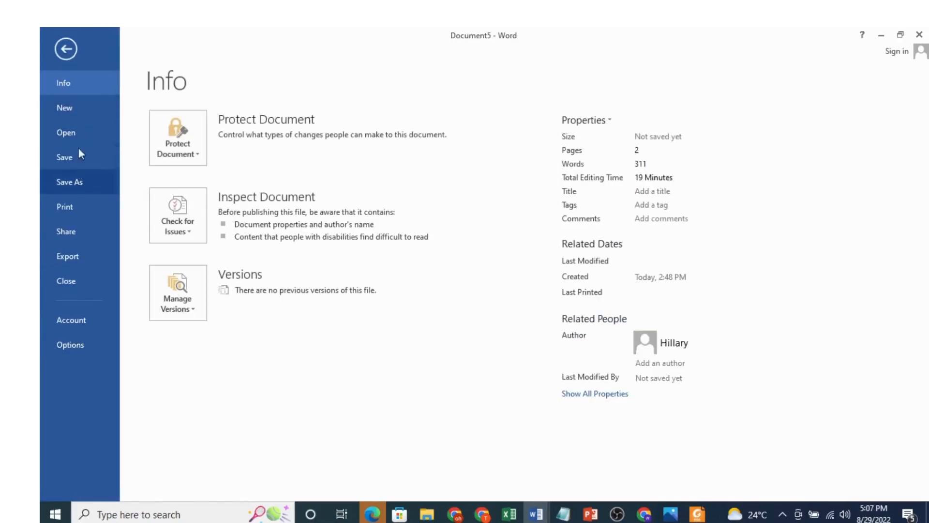
left_click(61, 44)
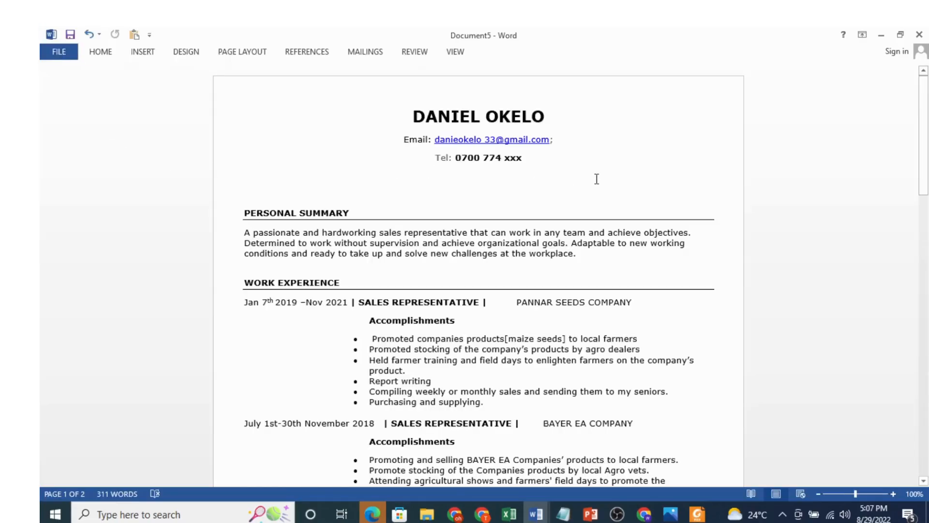
scroll(597, 191, "down", 12)
scroll(600, 190, "down", 8)
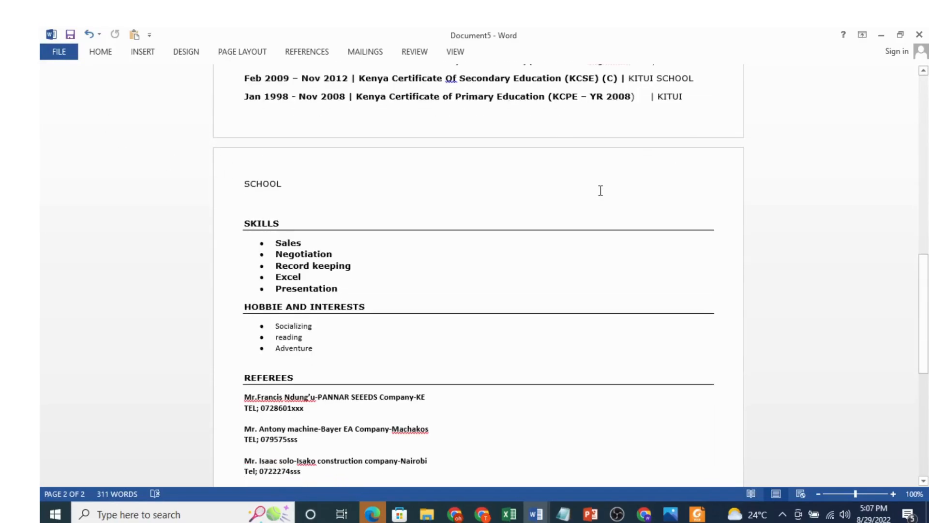